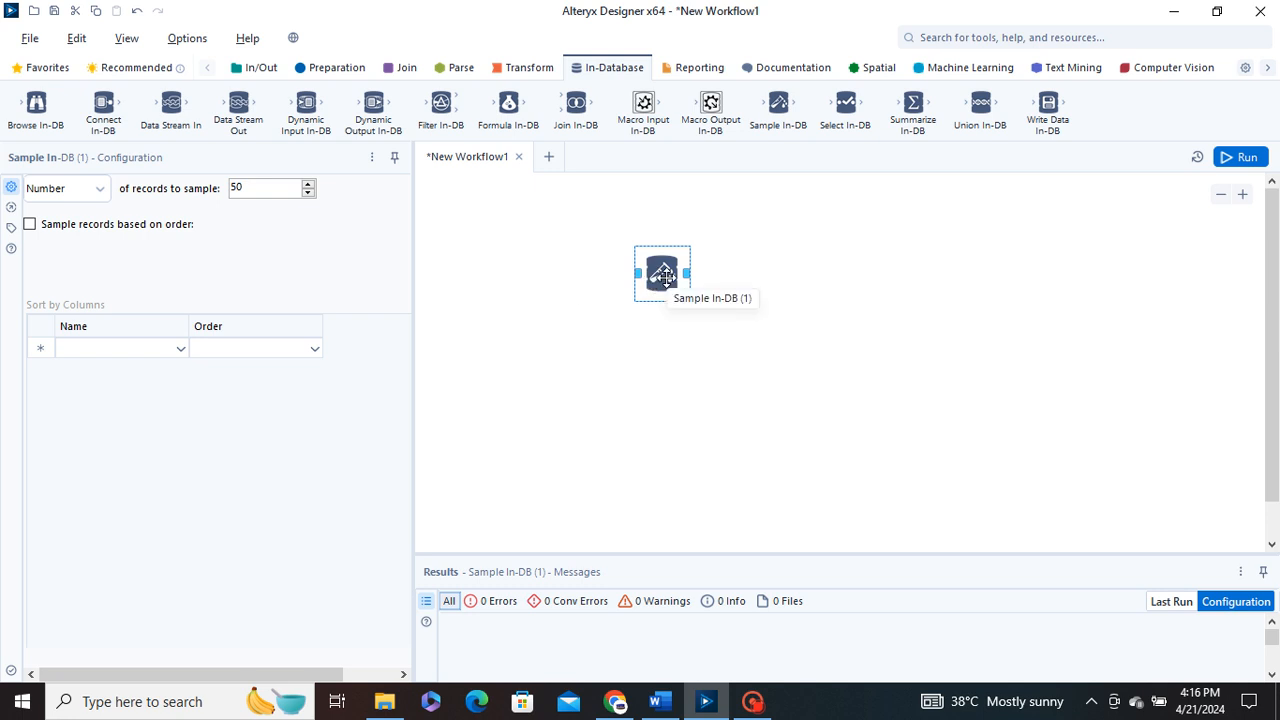
Move the Sample In-DB tool toward the upper-left area of the workflow canvas and deselect it
{"action": "left_click_drag", "start_coordinate": [650, 271], "coordinate": [585, 253]}
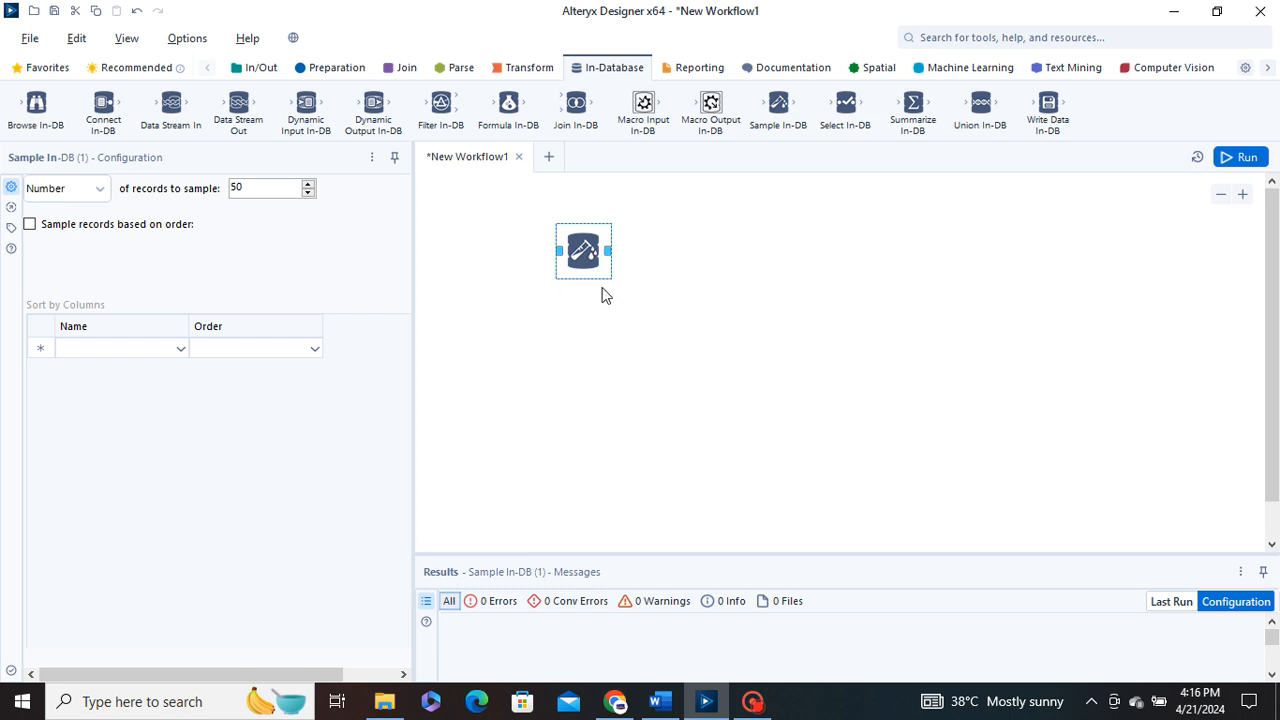
{"action": "left_click_drag", "start_coordinate": [591, 251], "coordinate": [569, 262]}
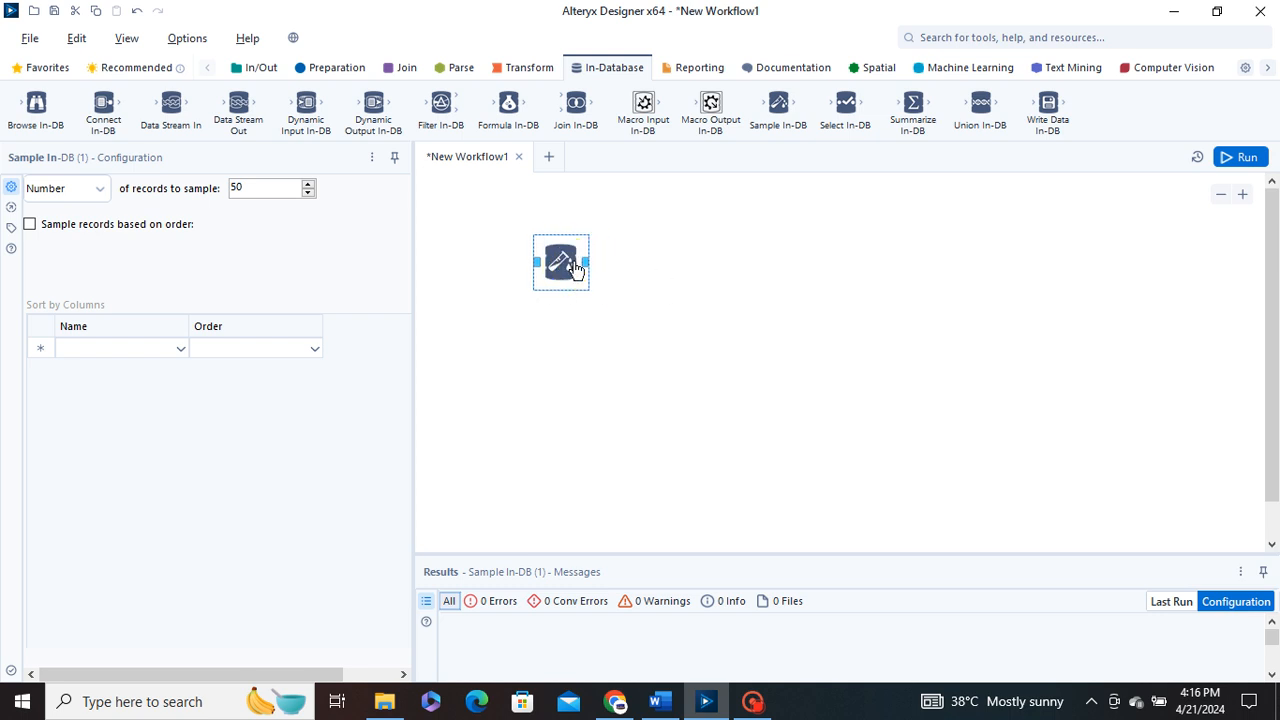
{"action": "left_click", "coordinate": [699, 335]}
Add a Select In-DB tool to the workflow and position it below the Sample In-DB tool, slightly to its left
{"action": "left_click", "coordinate": [844, 106]}
{"action": "left_click_drag", "start_coordinate": [844, 106], "coordinate": [716, 345]}
{"action": "left_click", "coordinate": [824, 269]}
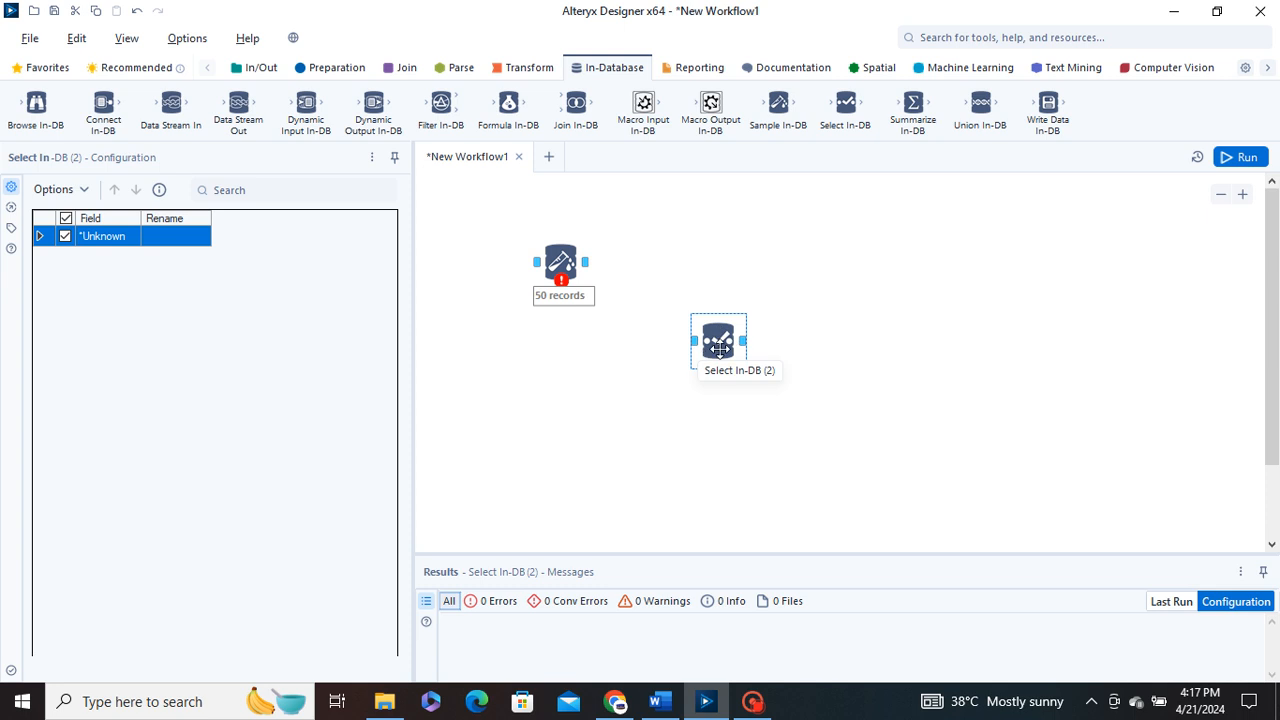
{"action": "left_click_drag", "start_coordinate": [718, 341], "coordinate": [555, 380]}
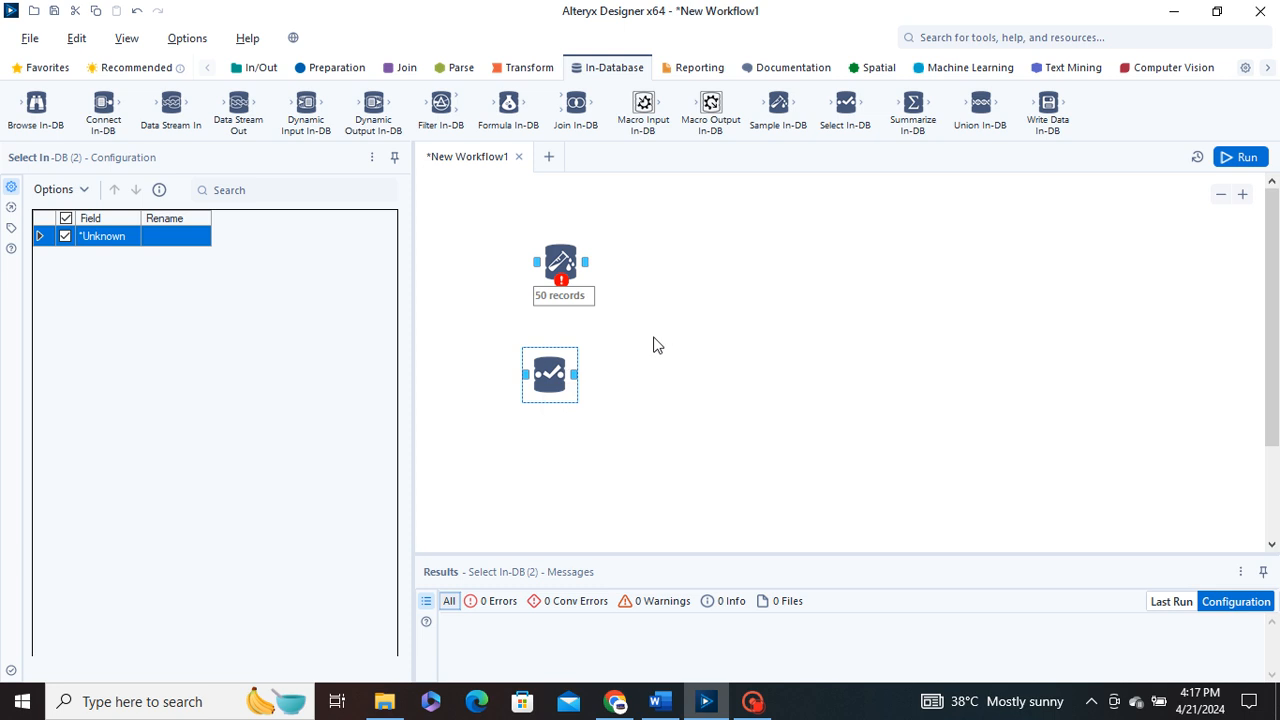
{"action": "mouse_move", "coordinate": [551, 375]}
{"action": "left_mouse_down"}
{"action": "mouse_move", "coordinate": [587, 363]}
{"action": "mouse_move", "coordinate": [564, 393]}
{"action": "mouse_move", "coordinate": [644, 356]}
{"action": "mouse_move", "coordinate": [537, 386]}
{"action": "left_mouse_up"}
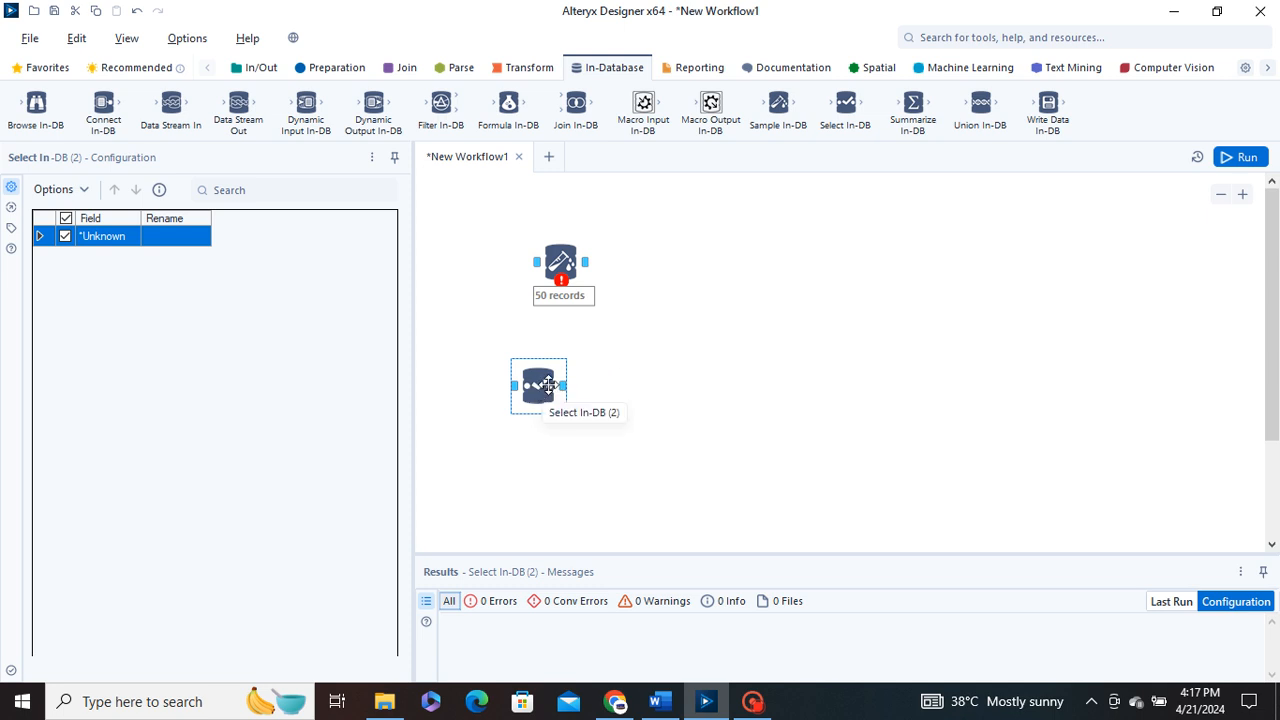
{"action": "left_click_drag", "start_coordinate": [550, 383], "coordinate": [622, 366]}
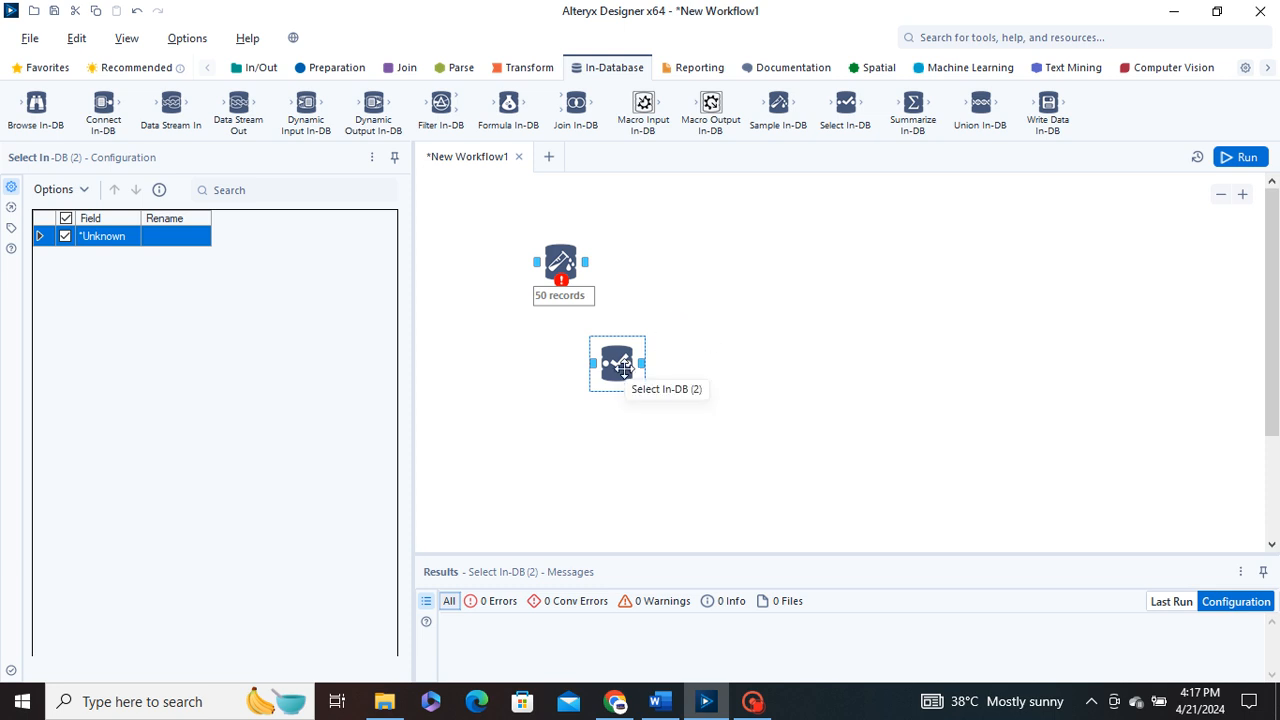
{"action": "left_click_drag", "start_coordinate": [628, 381], "coordinate": [585, 411]}
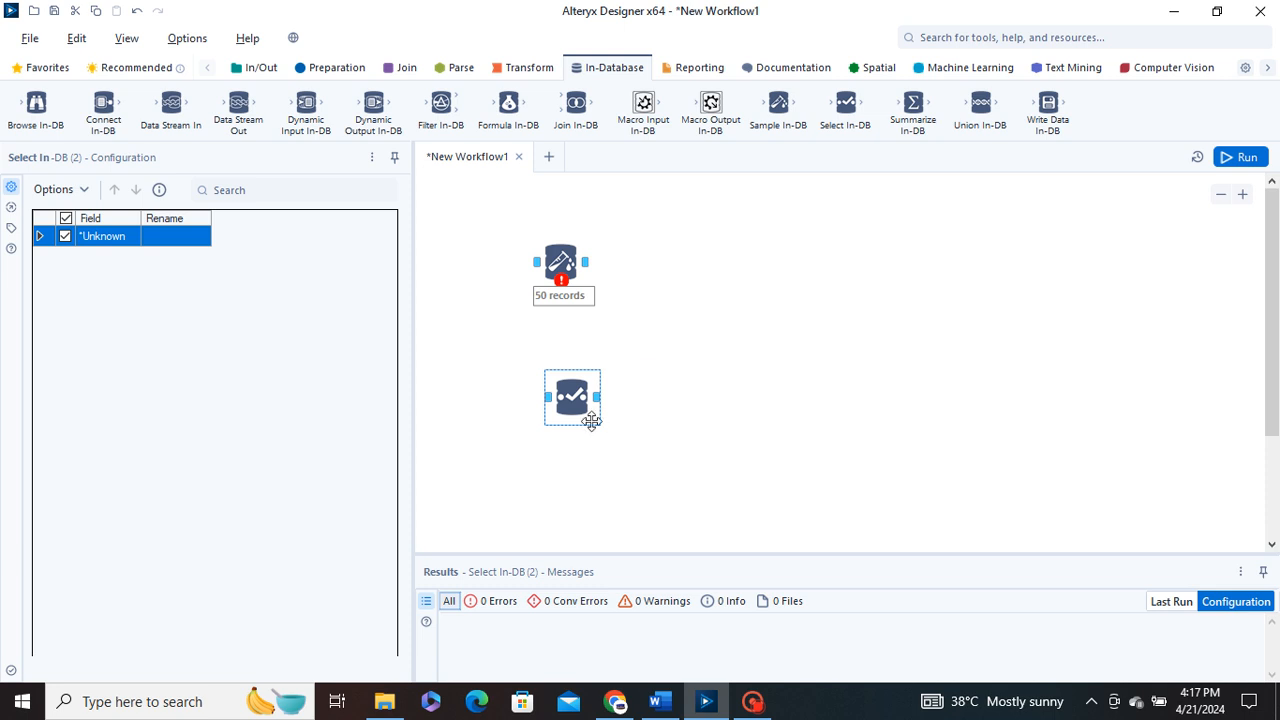
{"action": "mouse_move", "coordinate": [578, 403]}
{"action": "left_mouse_down"}
{"action": "mouse_move", "coordinate": [629, 367]}
{"action": "mouse_move", "coordinate": [529, 375]}
{"action": "left_mouse_up"}
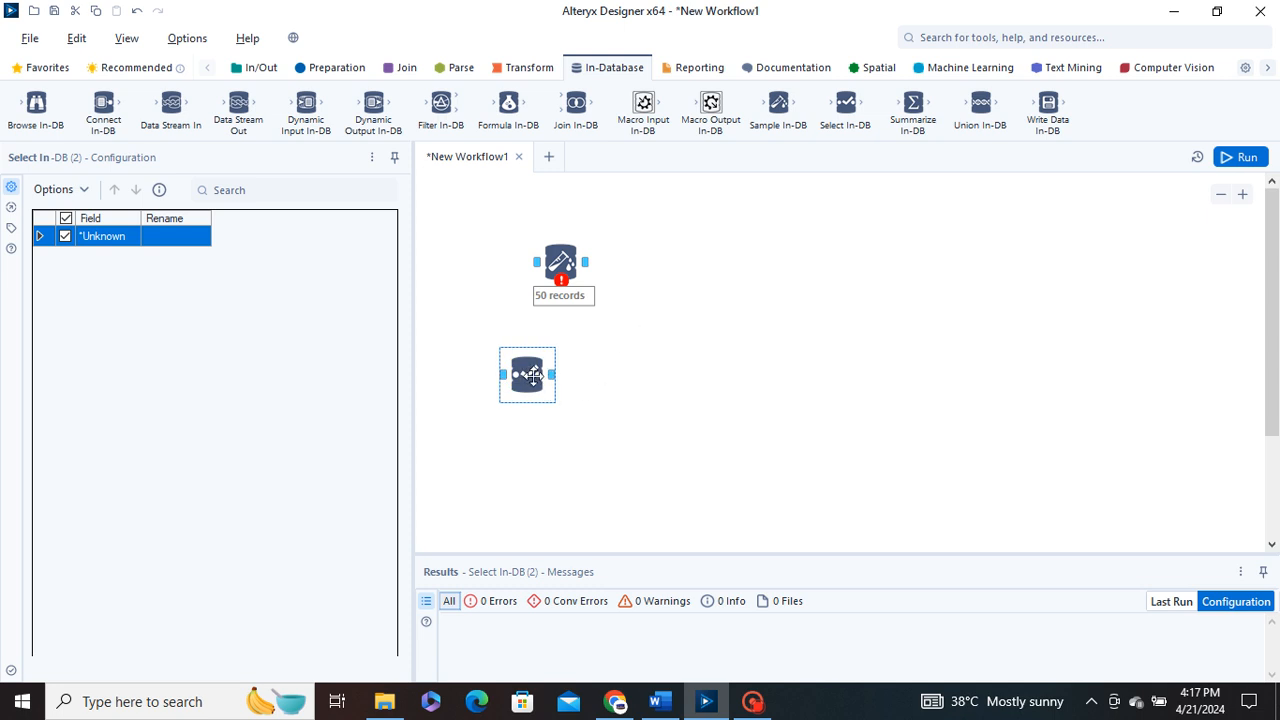
{"action": "left_click_drag", "start_coordinate": [526, 375], "coordinate": [537, 388]}
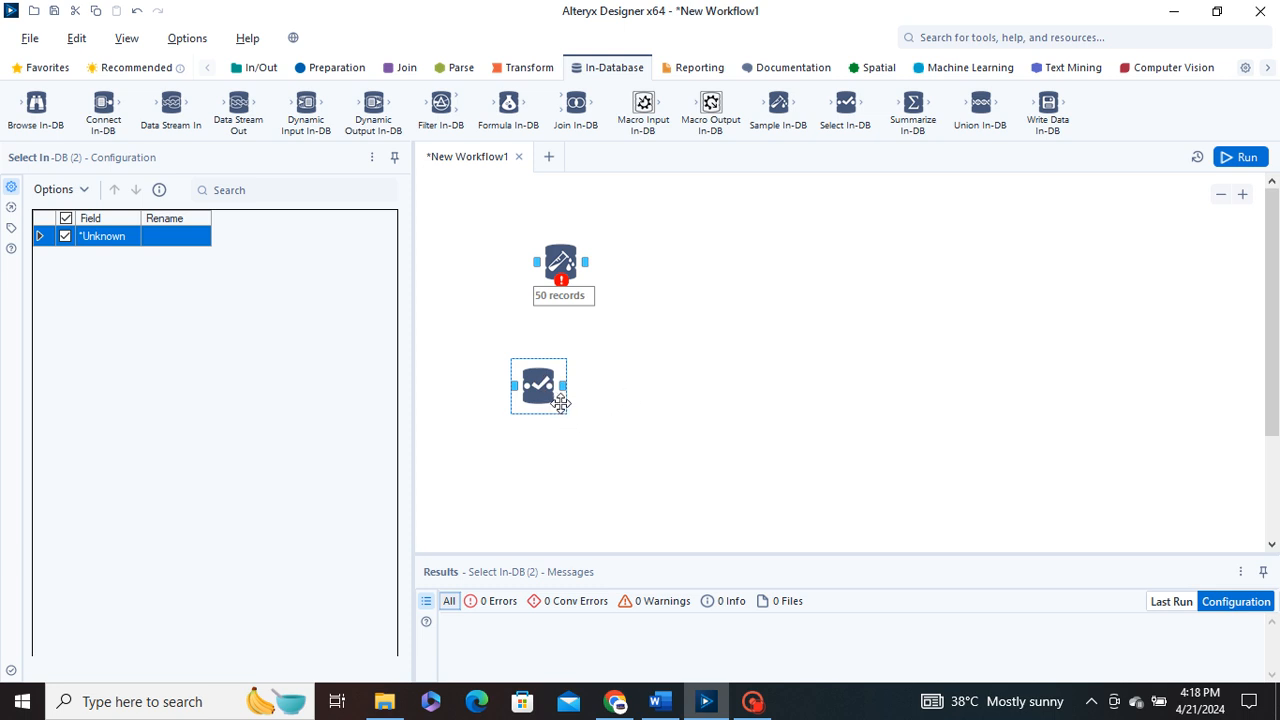
{"action": "left_click_drag", "start_coordinate": [547, 392], "coordinate": [537, 383]}
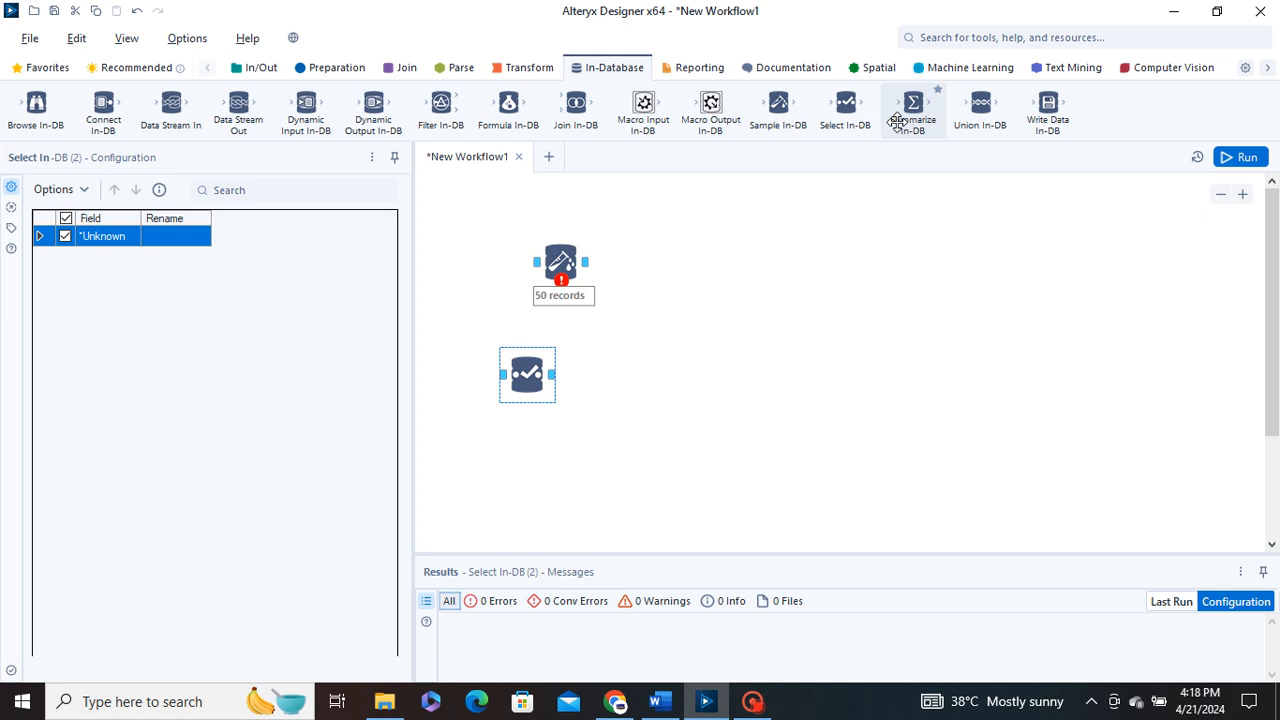
Add a Summarize In-DB tool and place it to the right of the Select In-DB tool, connected to that tool's output
{"action": "left_click_drag", "start_coordinate": [906, 111], "coordinate": [762, 306]}
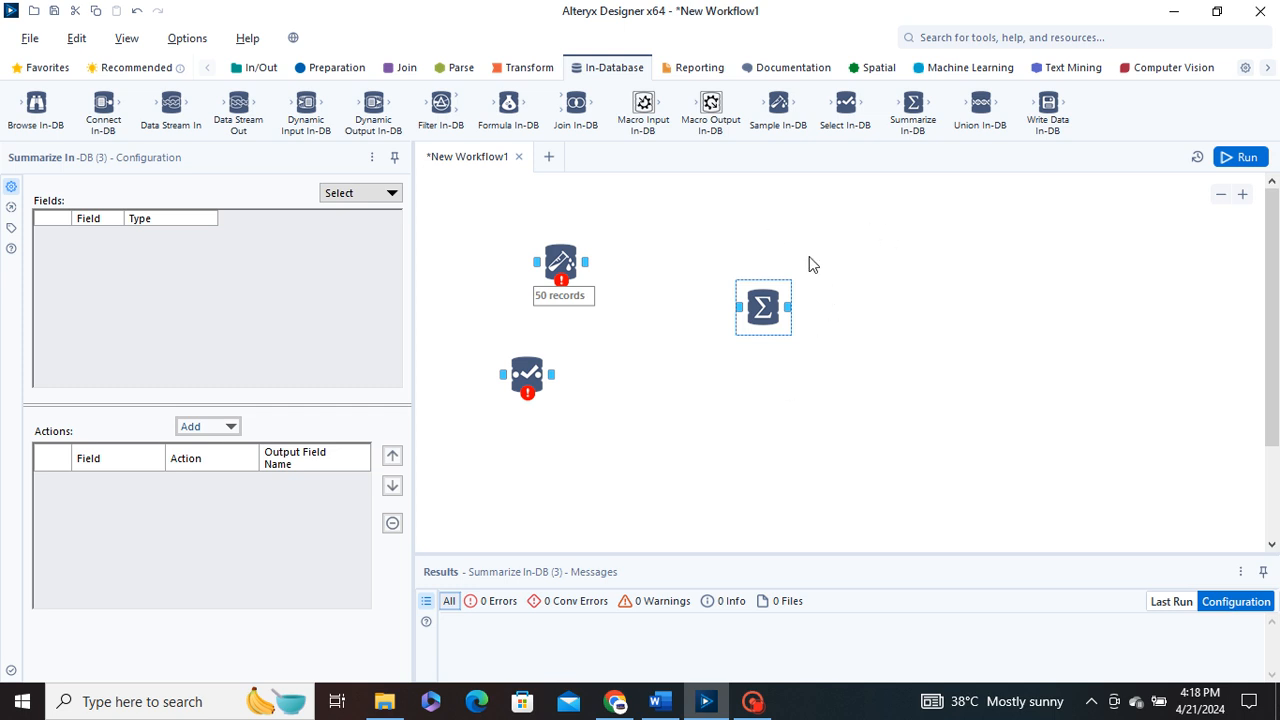
{"action": "left_click_drag", "start_coordinate": [768, 323], "coordinate": [734, 345]}
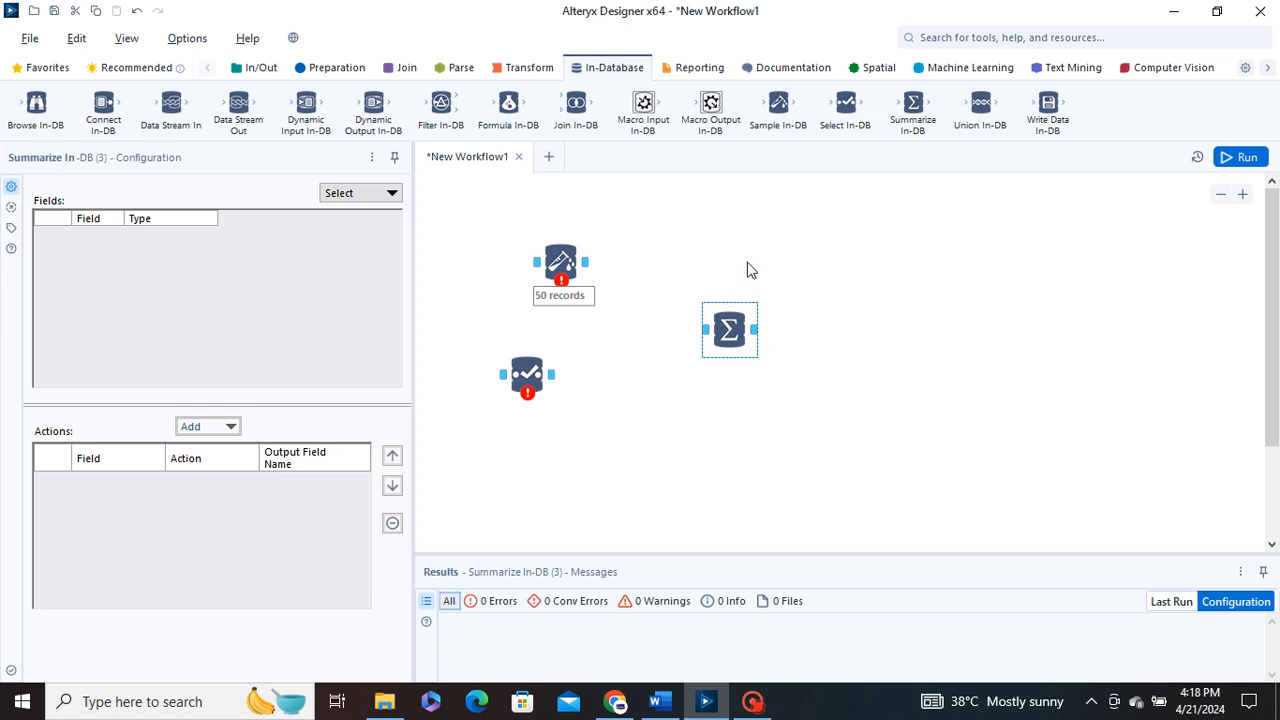
{"action": "left_click_drag", "start_coordinate": [729, 332], "coordinate": [729, 289]}
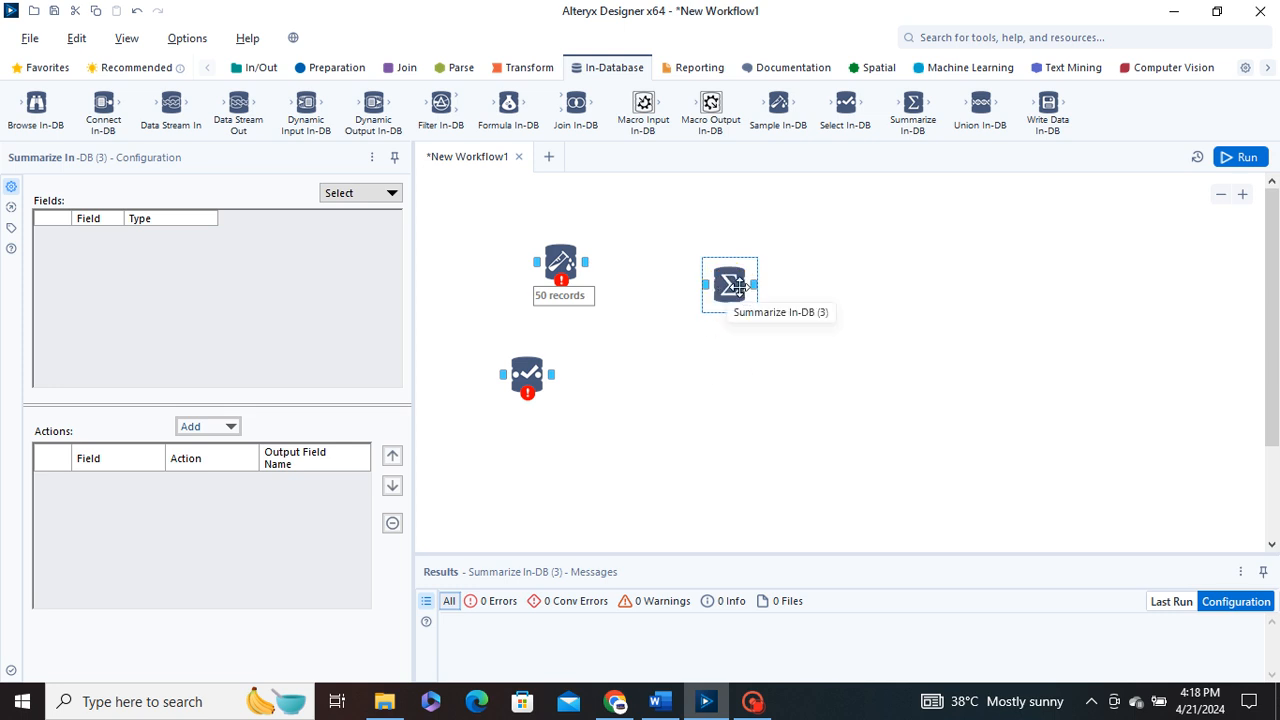
{"action": "left_click_drag", "start_coordinate": [735, 289], "coordinate": [679, 356]}
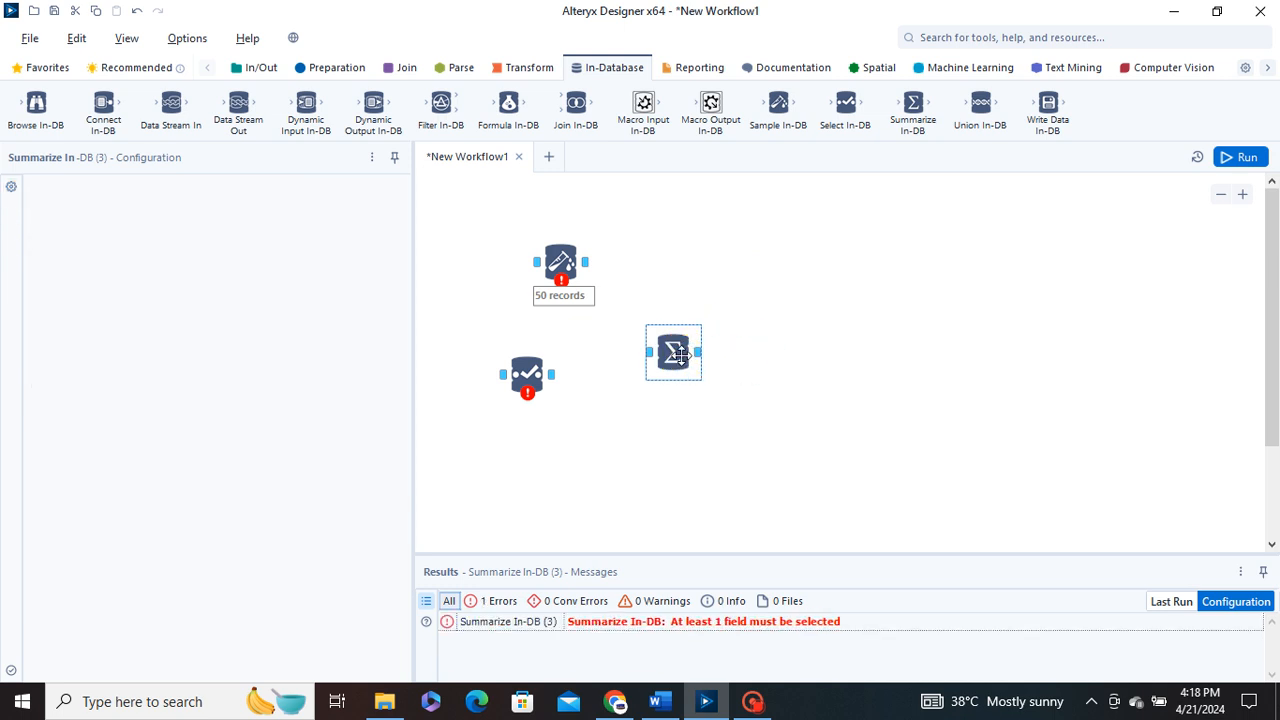
{"action": "left_click_drag", "start_coordinate": [675, 355], "coordinate": [696, 343]}
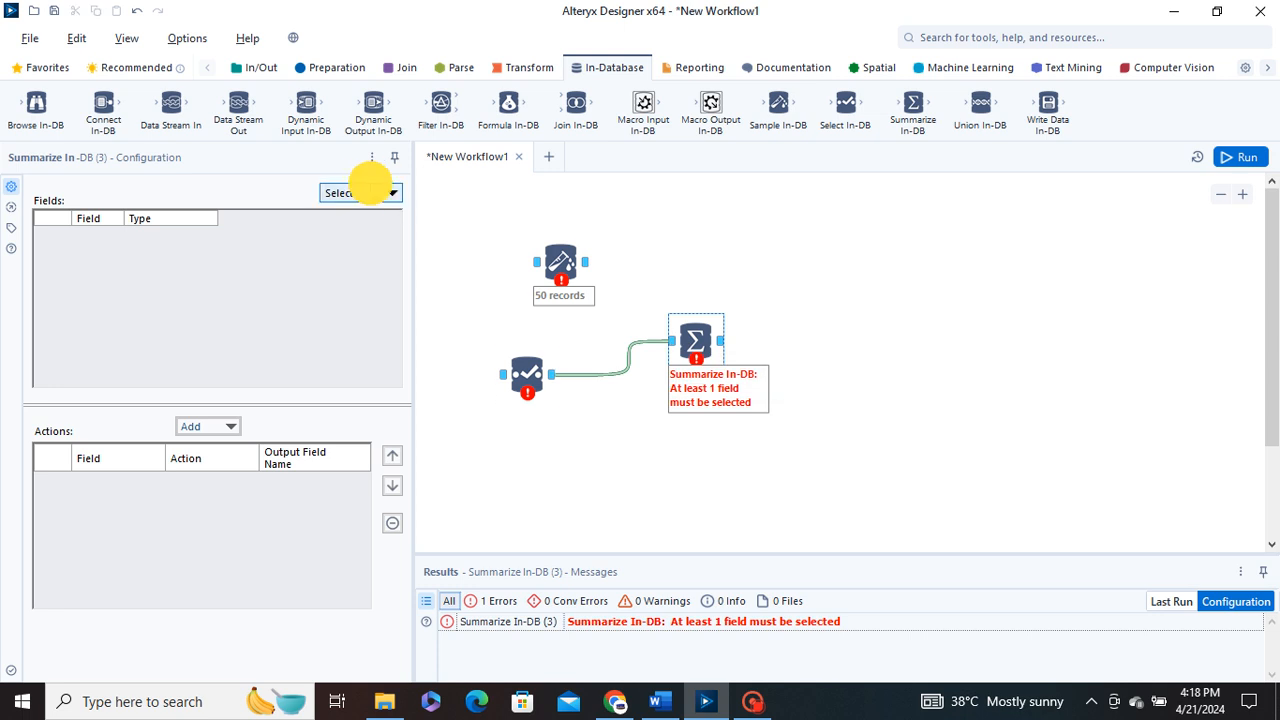
Examine the field selection and action options in the Summarize In-DB configuration
{"action": "left_click", "coordinate": [386, 193]}
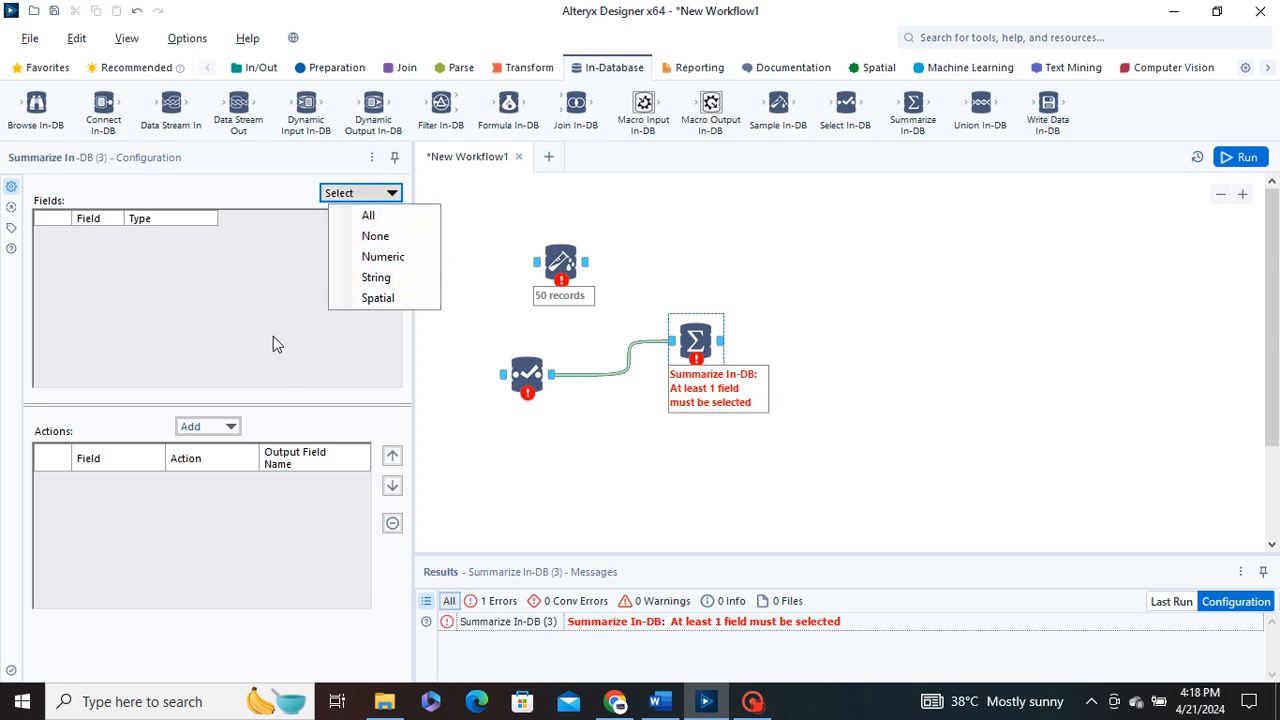
{"action": "left_click", "coordinate": [220, 426]}
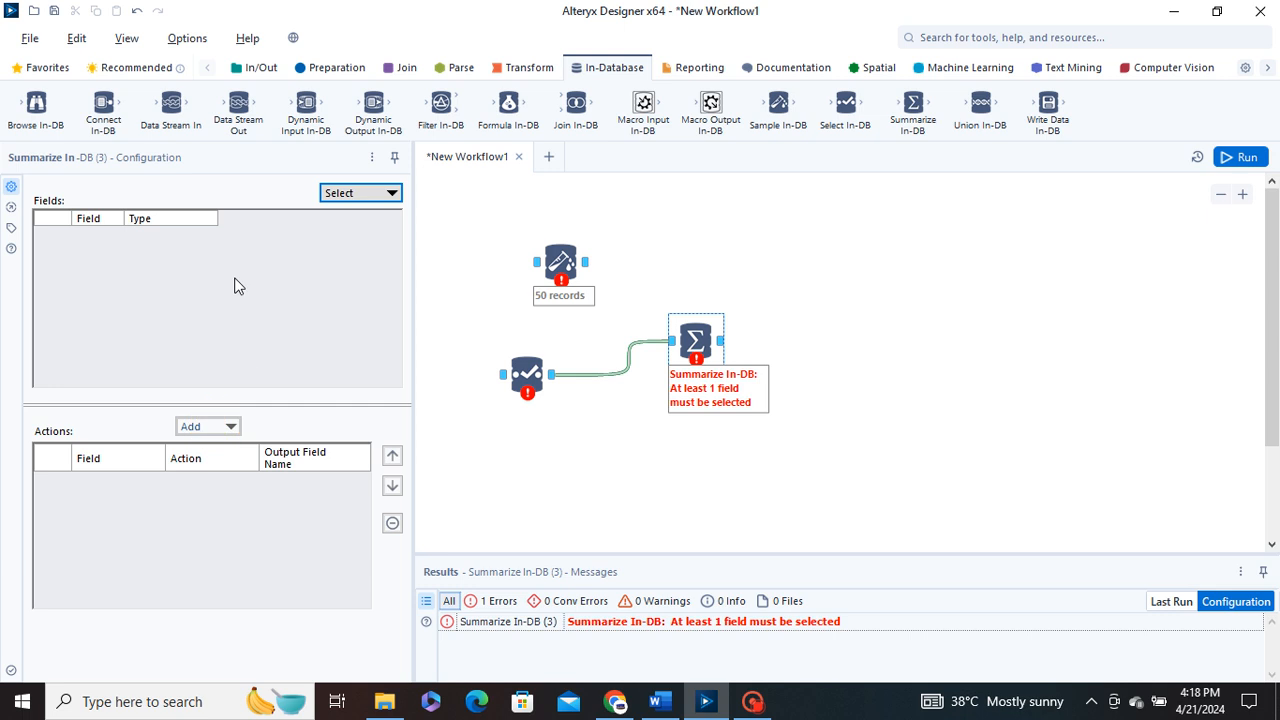
{"action": "left_click", "coordinate": [196, 213]}
{"action": "left_click", "coordinate": [777, 285]}
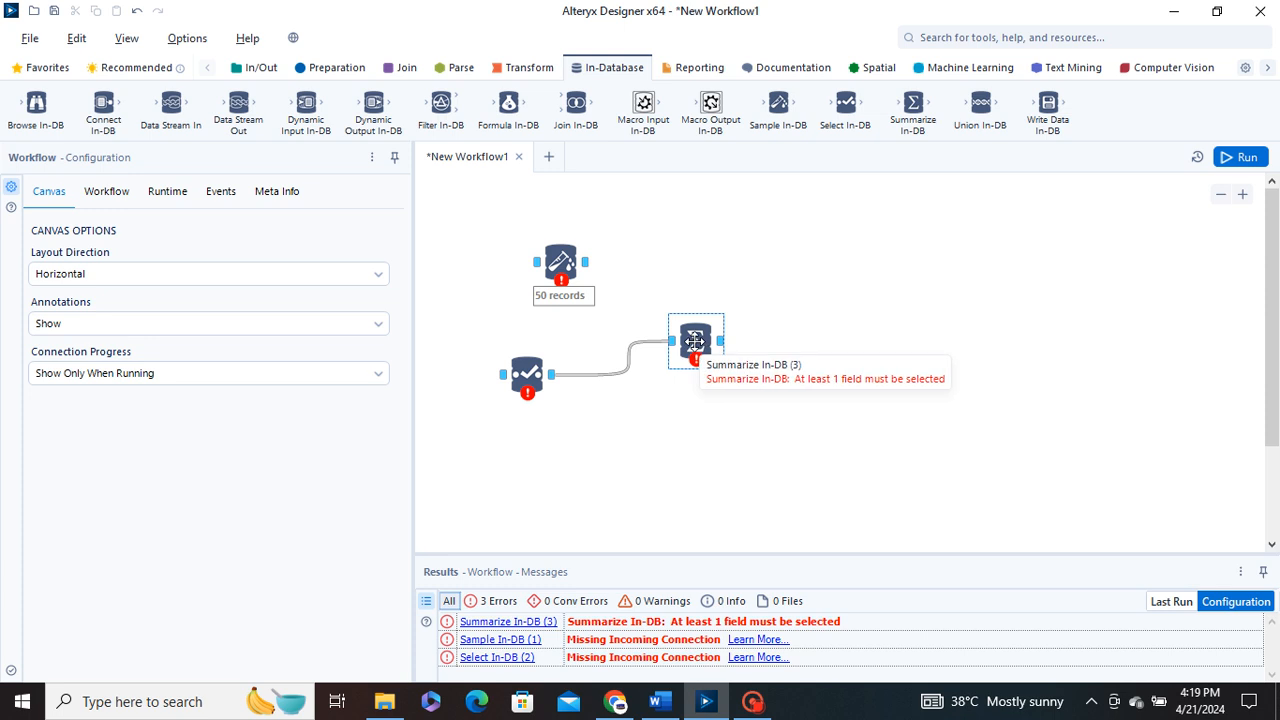
Reposition the Summarize In-DB tool slightly higher and closer to the Select In-DB tool
{"action": "left_click", "coordinate": [695, 341]}
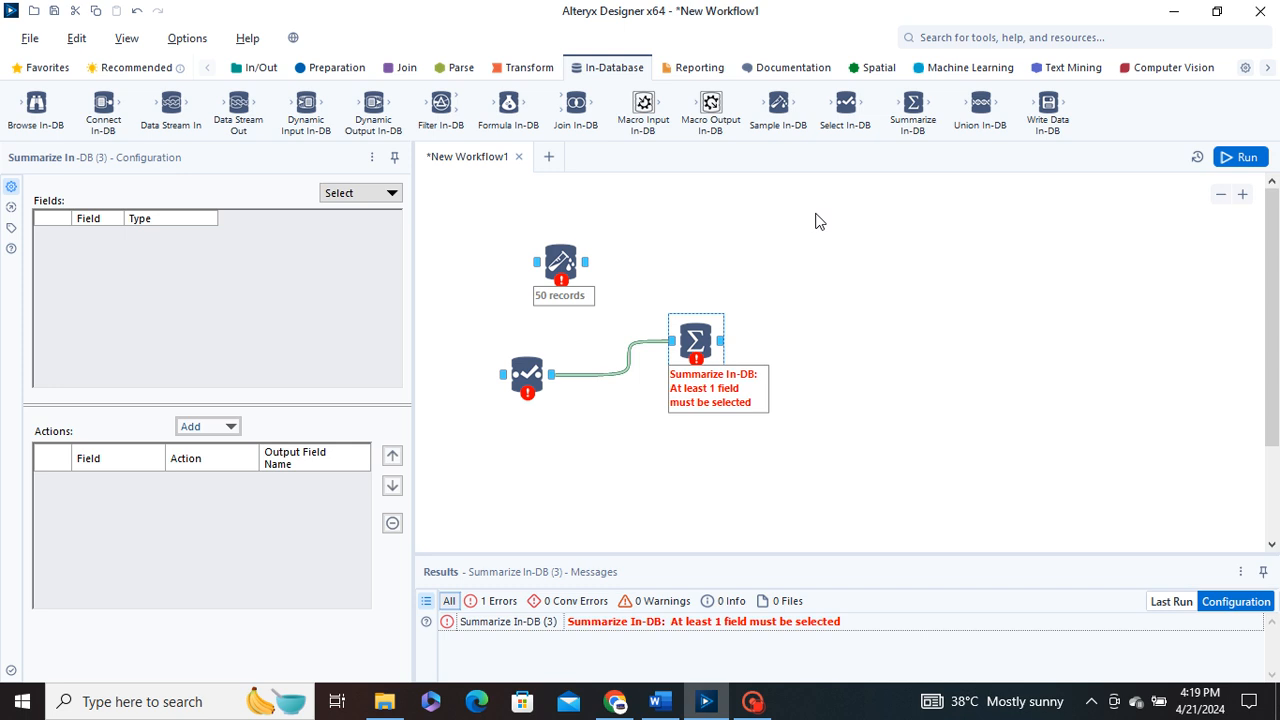
{"action": "left_click_drag", "start_coordinate": [697, 355], "coordinate": [703, 333]}
{"action": "left_click", "coordinate": [705, 279]}
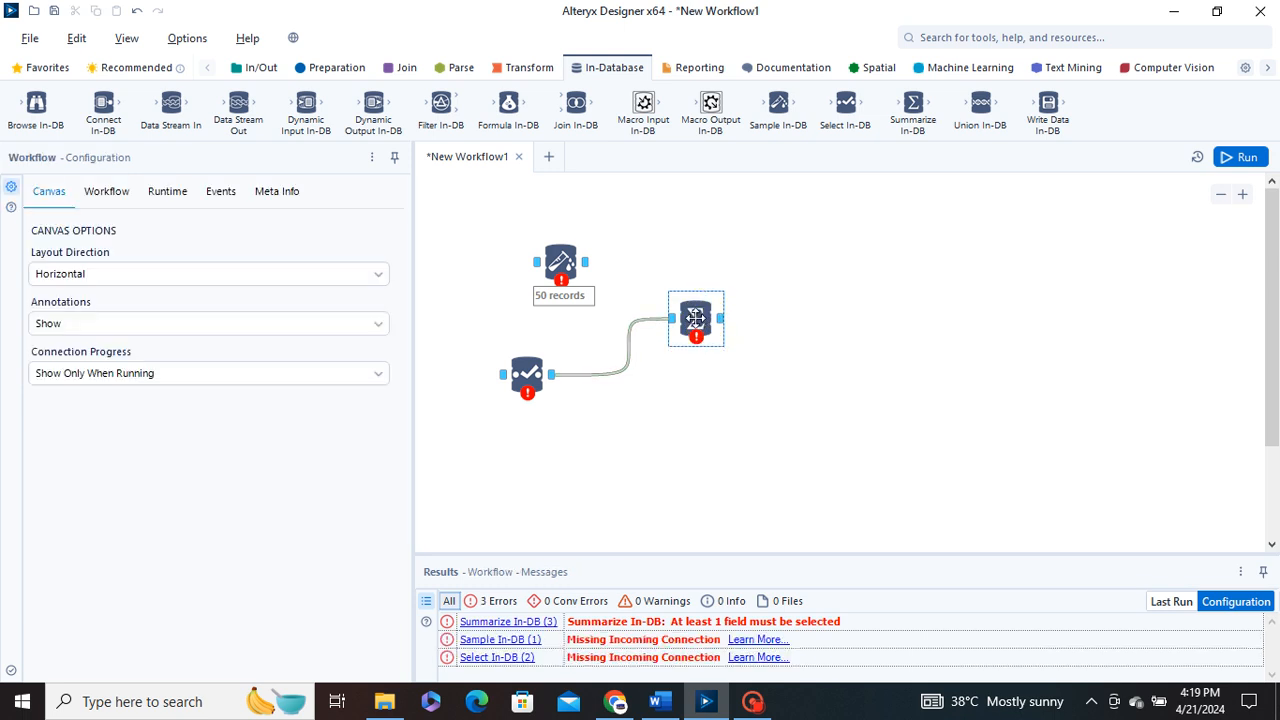
{"action": "mouse_move", "coordinate": [690, 322]}
{"action": "left_mouse_down"}
{"action": "mouse_move", "coordinate": [670, 362]}
{"action": "mouse_move", "coordinate": [670, 324]}
{"action": "left_mouse_up"}
{"action": "left_click", "coordinate": [736, 267]}
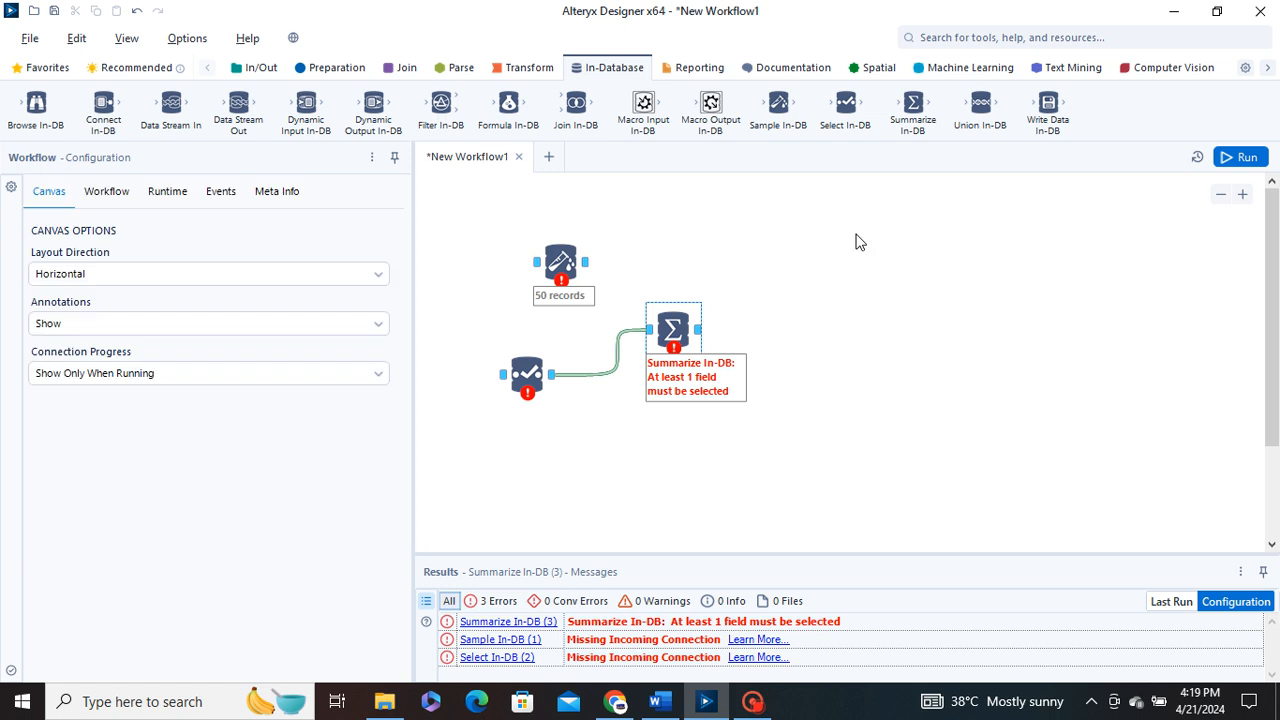
{"action": "left_click", "coordinate": [672, 328]}
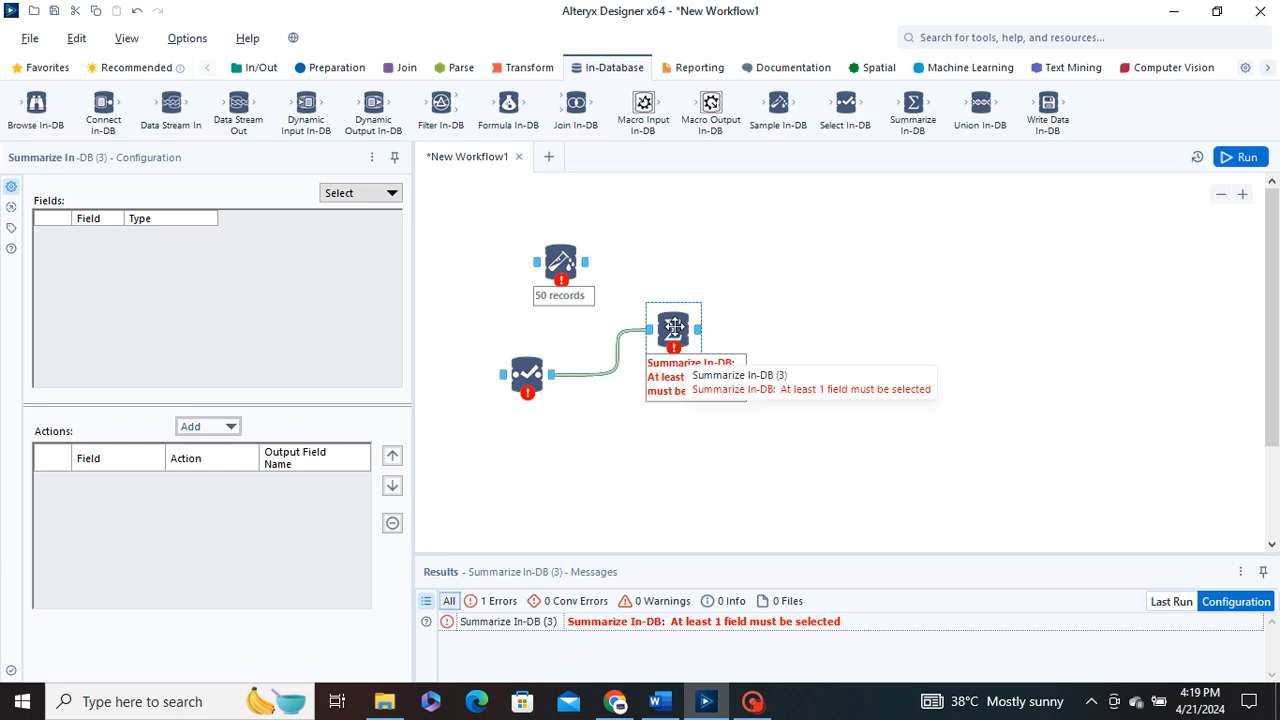
{"action": "left_click_drag", "start_coordinate": [674, 327], "coordinate": [670, 307]}
{"action": "left_click", "coordinate": [700, 260]}
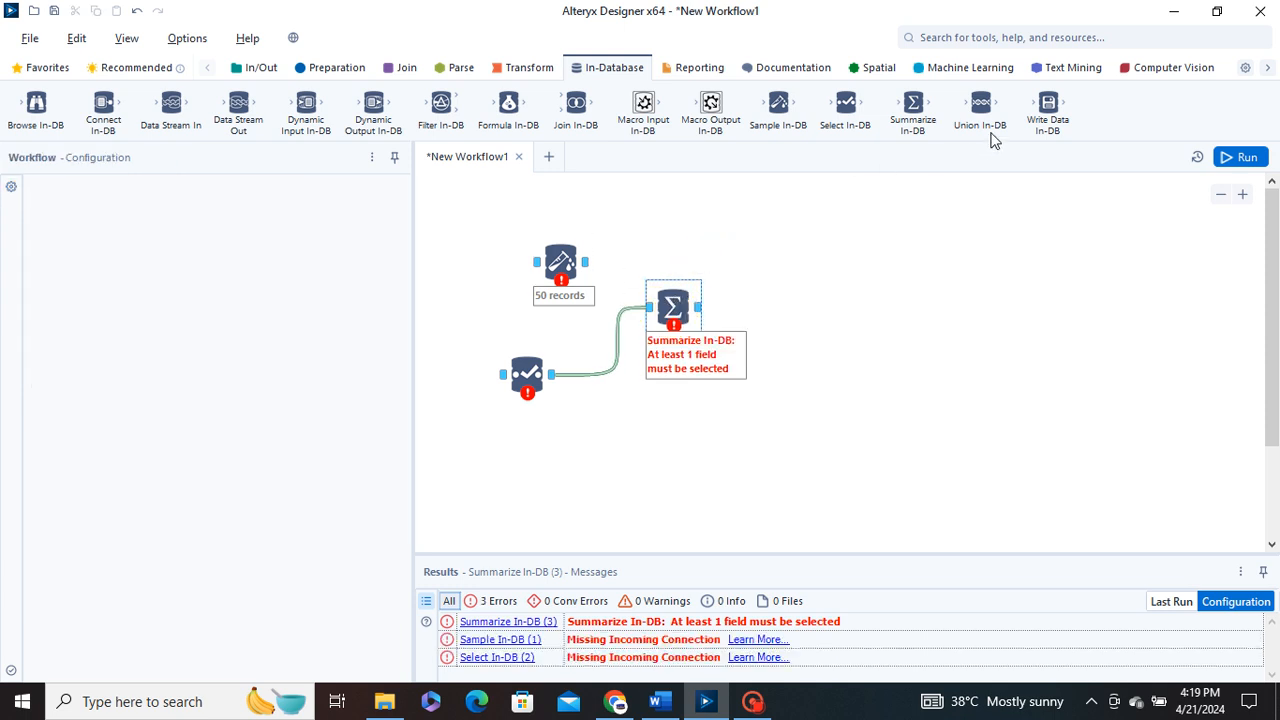
Add a Union In-DB tool connected to the Summarize In-DB output and place it above and to the right of that tool
{"action": "left_click_drag", "start_coordinate": [981, 107], "coordinate": [779, 318]}
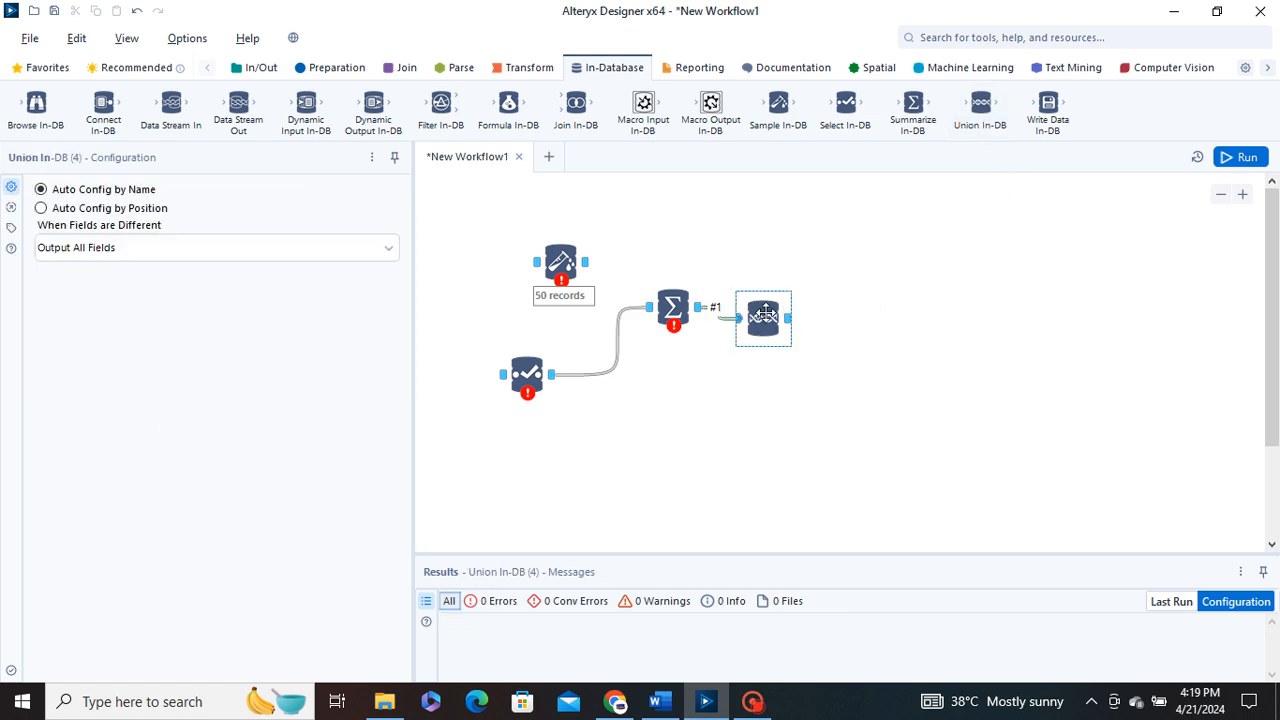
{"action": "left_click_drag", "start_coordinate": [765, 316], "coordinate": [821, 283]}
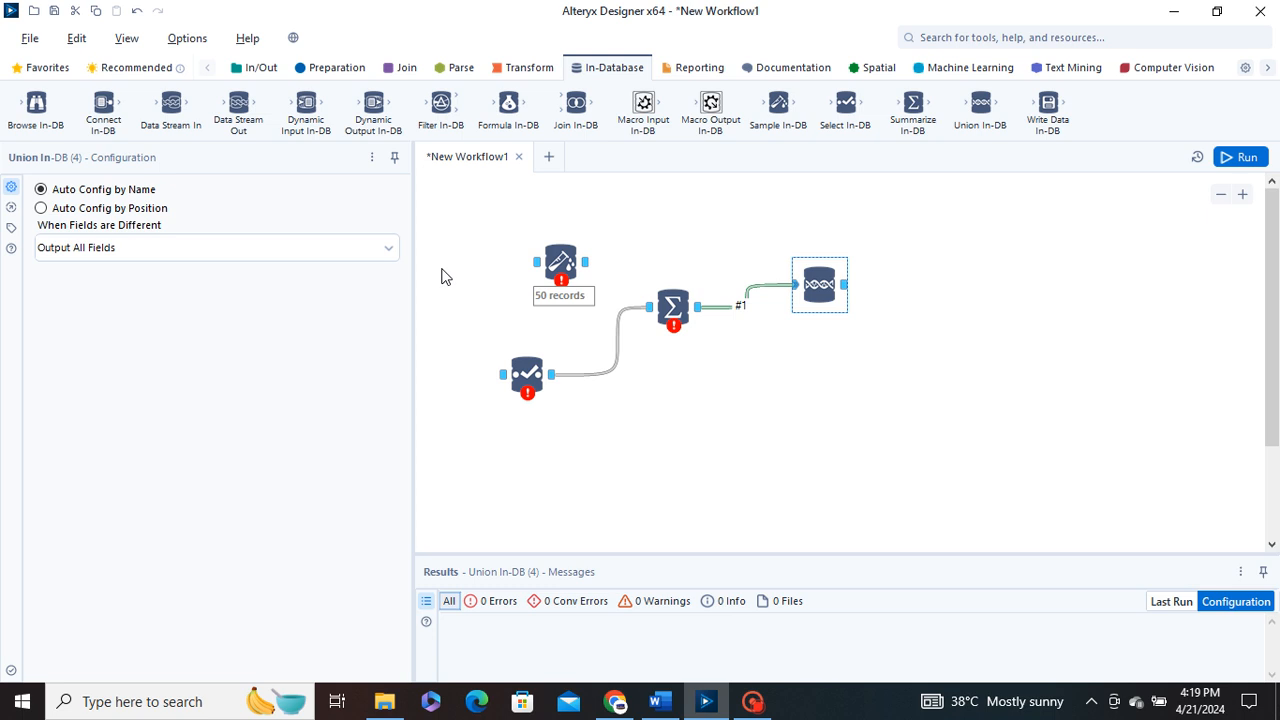
{"action": "left_click", "coordinate": [818, 284]}
{"action": "left_click_drag", "start_coordinate": [586, 262], "coordinate": [793, 247]}
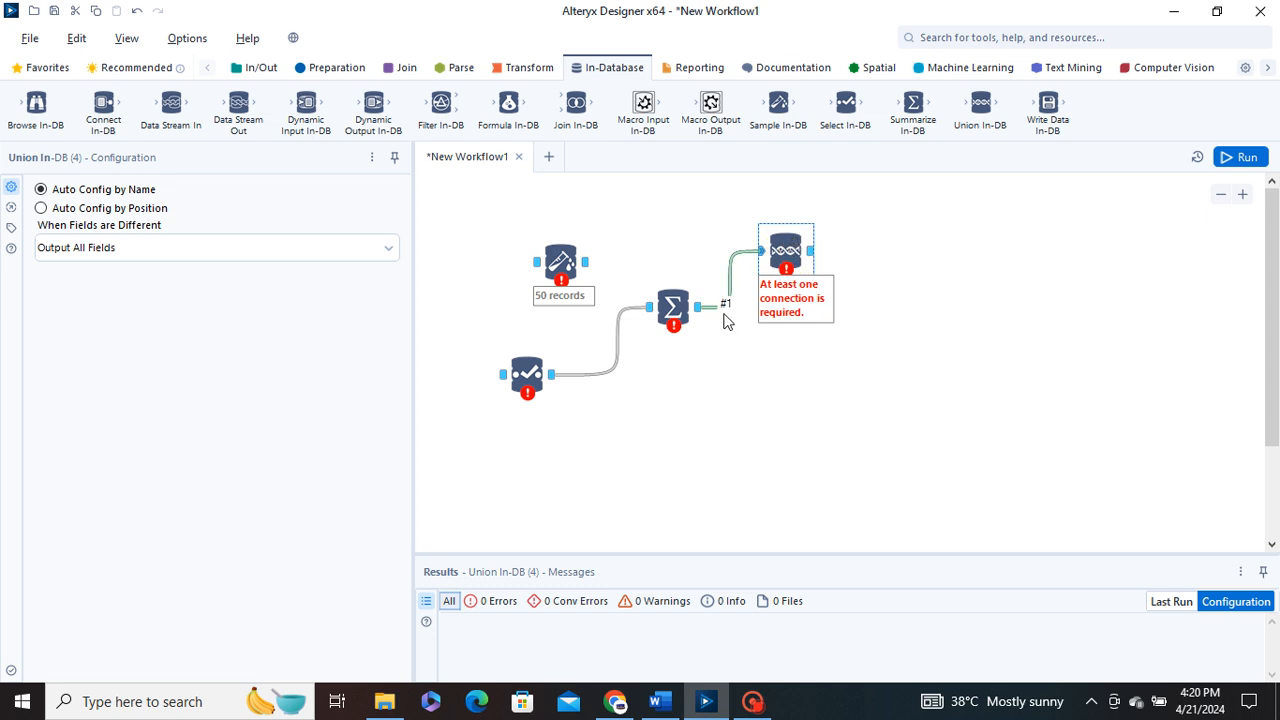
{"action": "left_click_drag", "start_coordinate": [783, 243], "coordinate": [789, 236]}
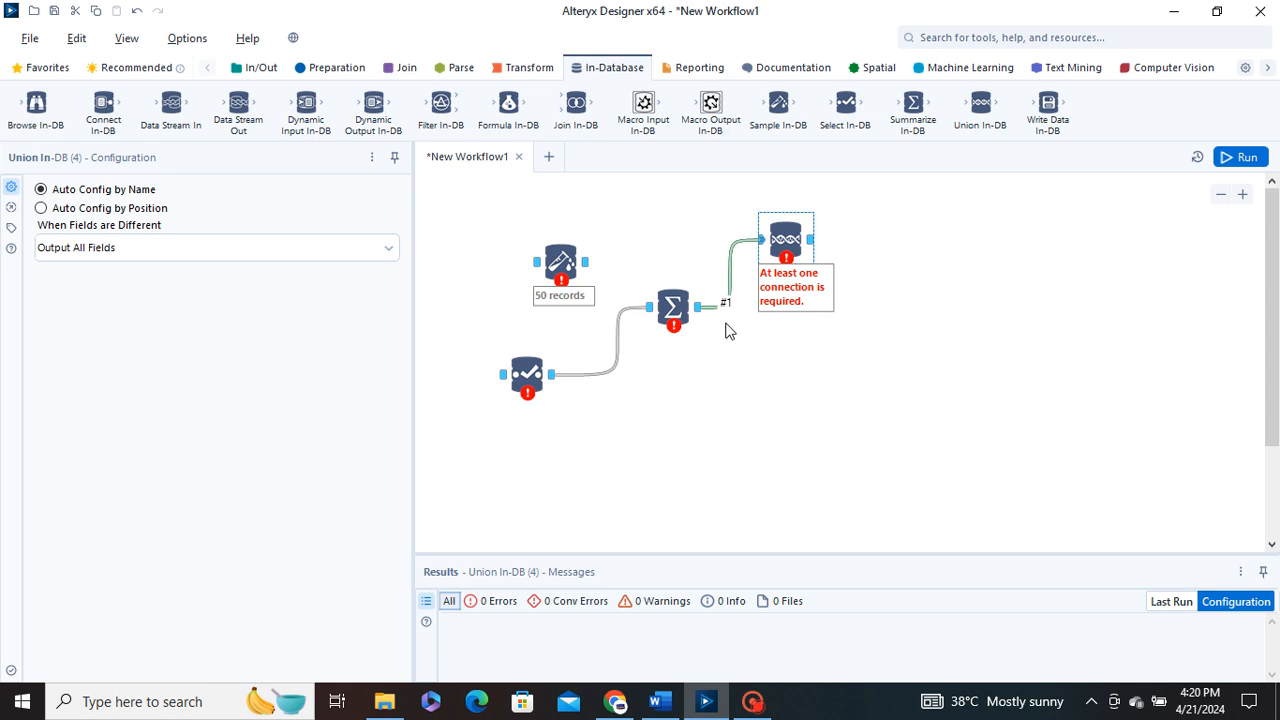
{"action": "left_click", "coordinate": [834, 243]}
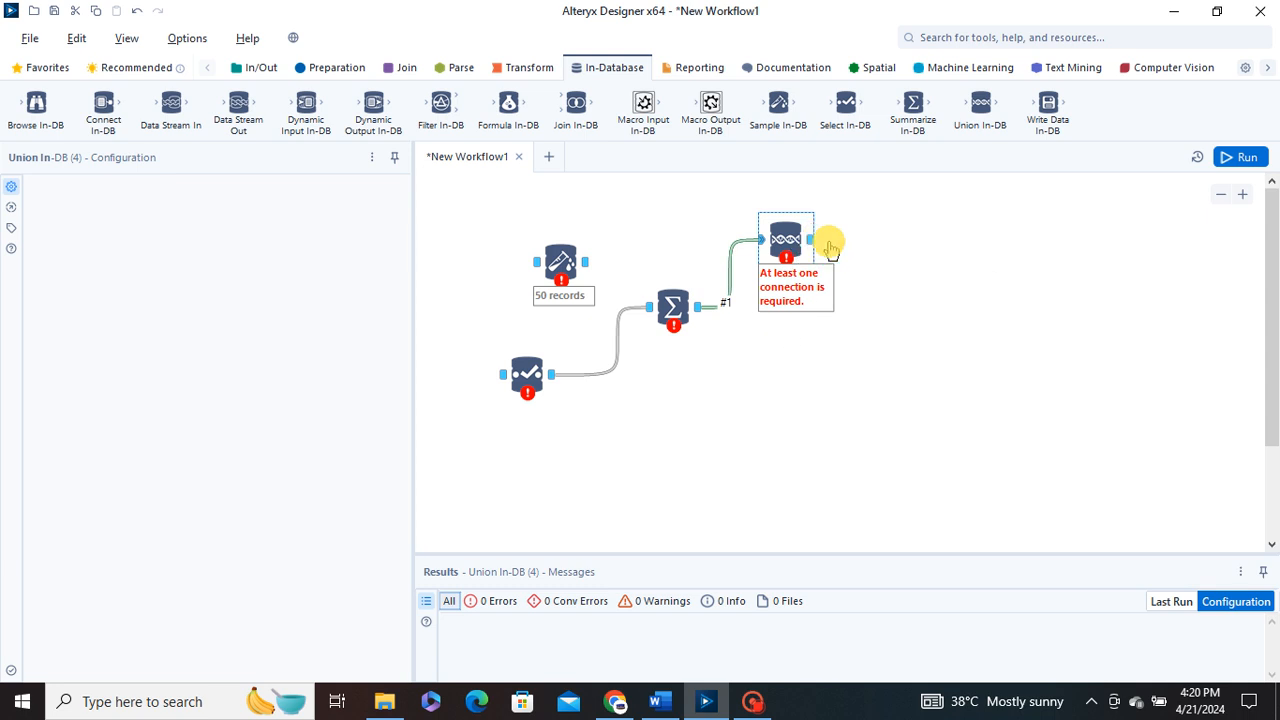
{"action": "left_click", "coordinate": [787, 237]}
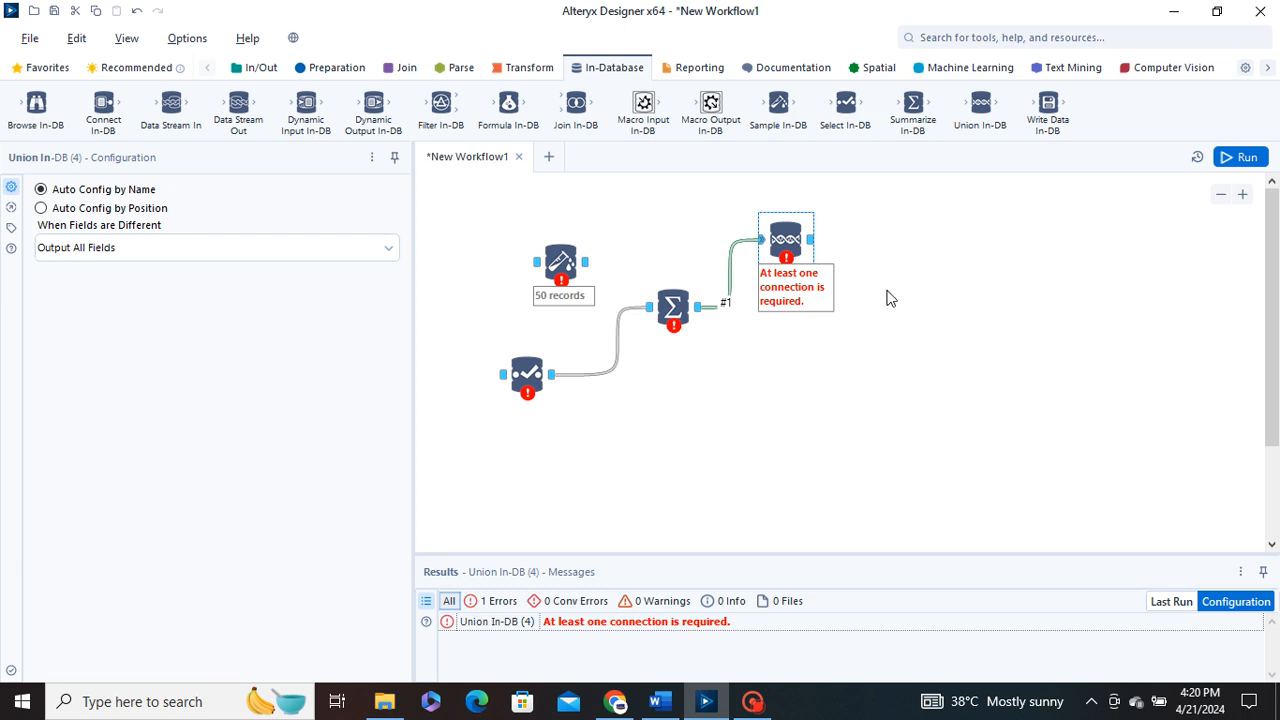
Move the Union In-DB tool below and to the right of Summarize In-DB, and the Sample In-DB tool to the canvas's upper edge
{"action": "left_click_drag", "start_coordinate": [781, 228], "coordinate": [803, 405]}
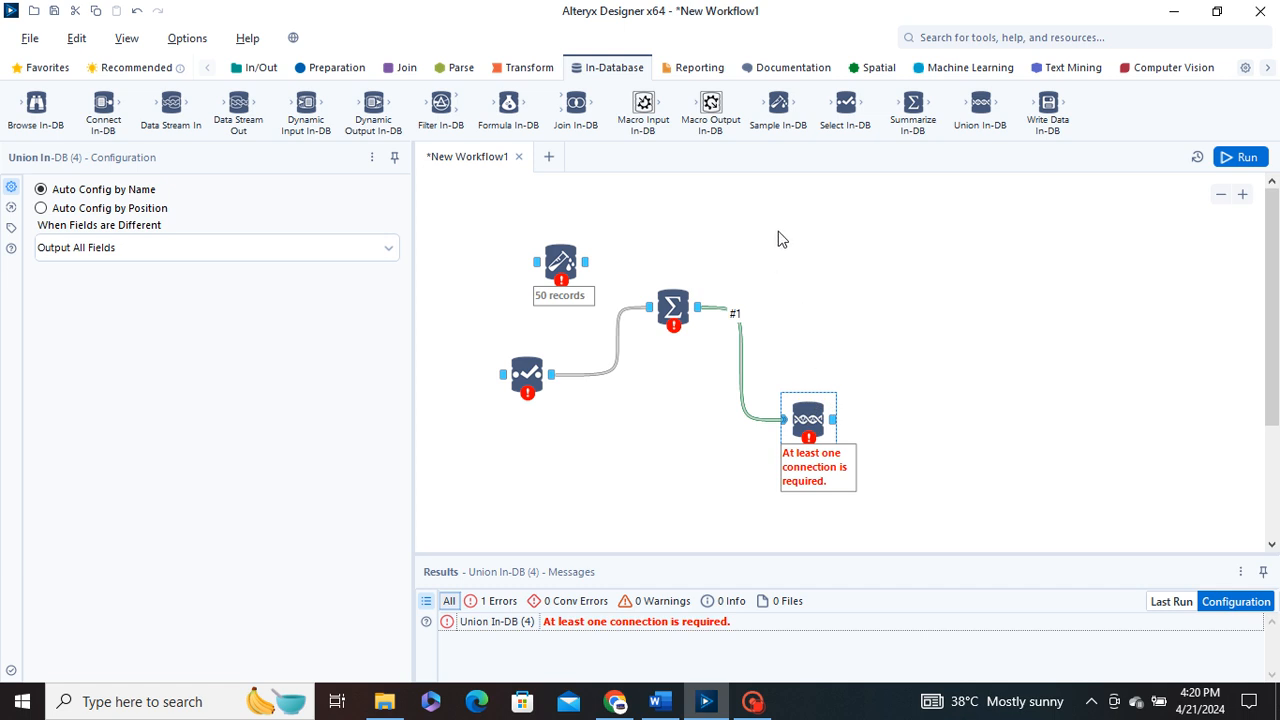
{"action": "left_click", "coordinate": [560, 262]}
{"action": "left_click_drag", "start_coordinate": [560, 260], "coordinate": [628, 203]}
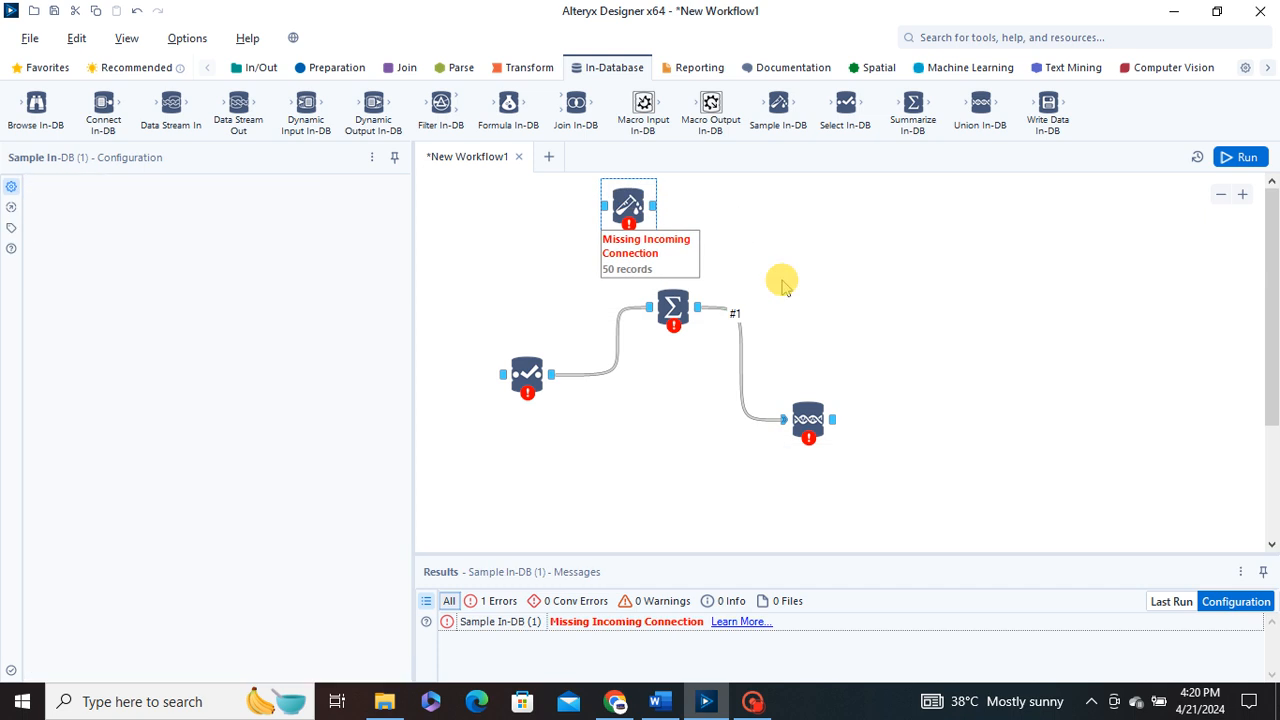
{"action": "left_click", "coordinate": [832, 328]}
{"action": "left_click_drag", "start_coordinate": [810, 418], "coordinate": [812, 374]}
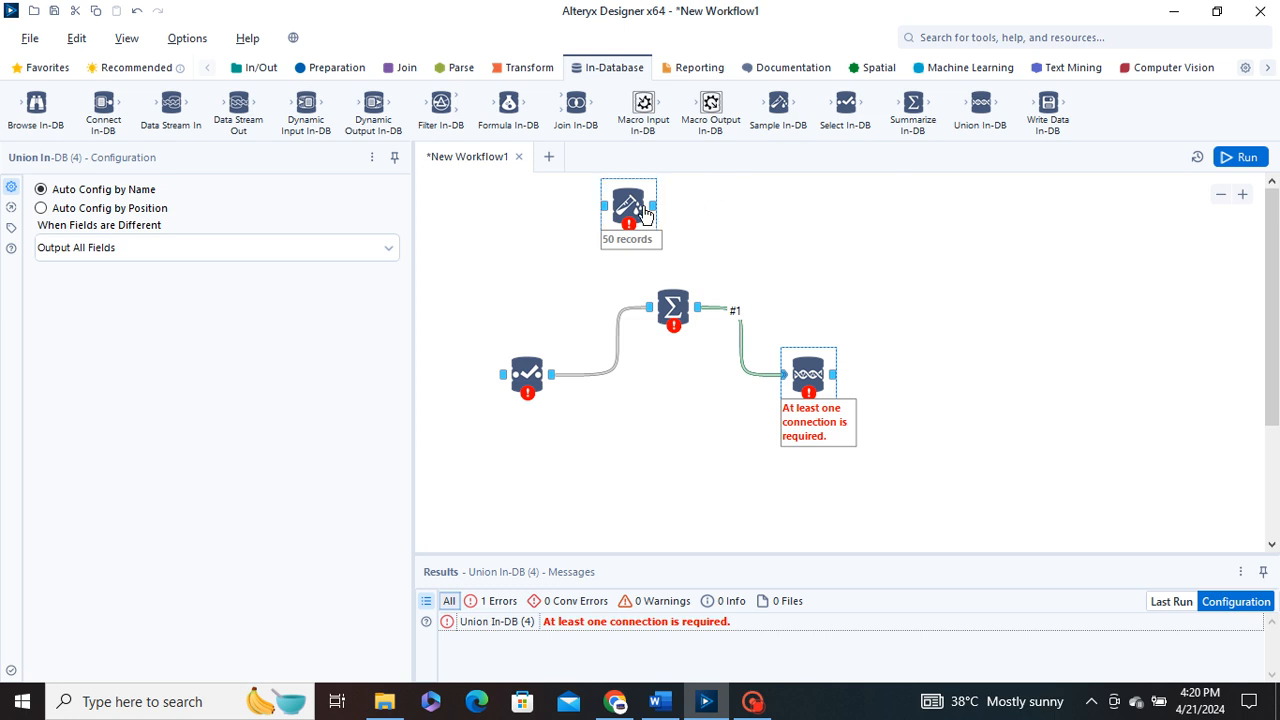
{"action": "left_click_drag", "start_coordinate": [640, 209], "coordinate": [514, 157]}
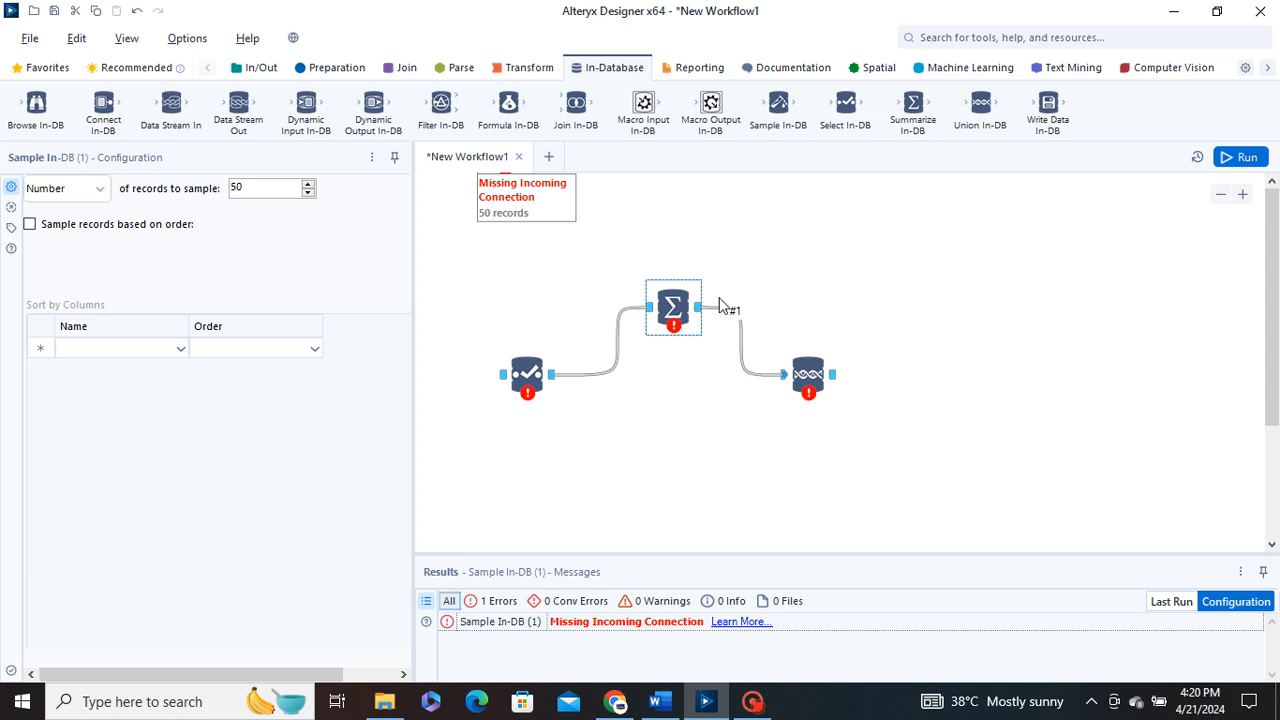
Check the configuration options of the Union In-DB tool and move the tool slightly lower and to the left on the canvas
{"action": "left_click", "coordinate": [855, 298]}
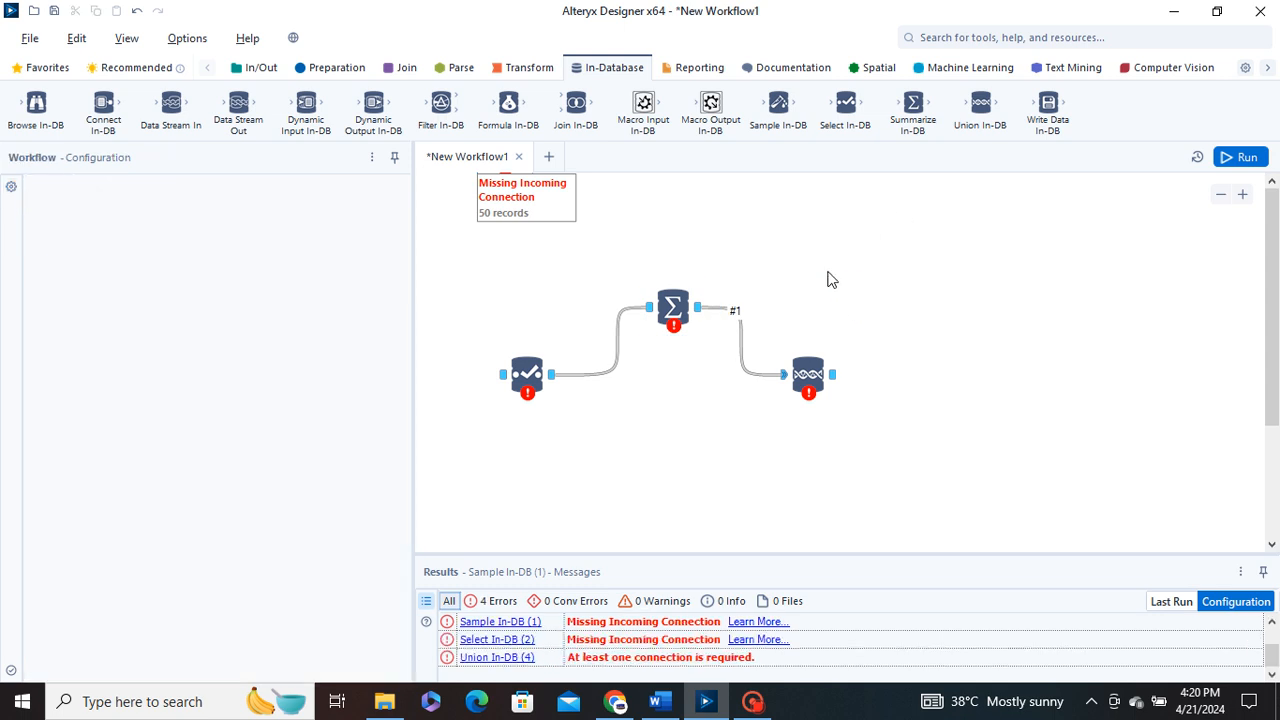
{"action": "left_click", "coordinate": [807, 377]}
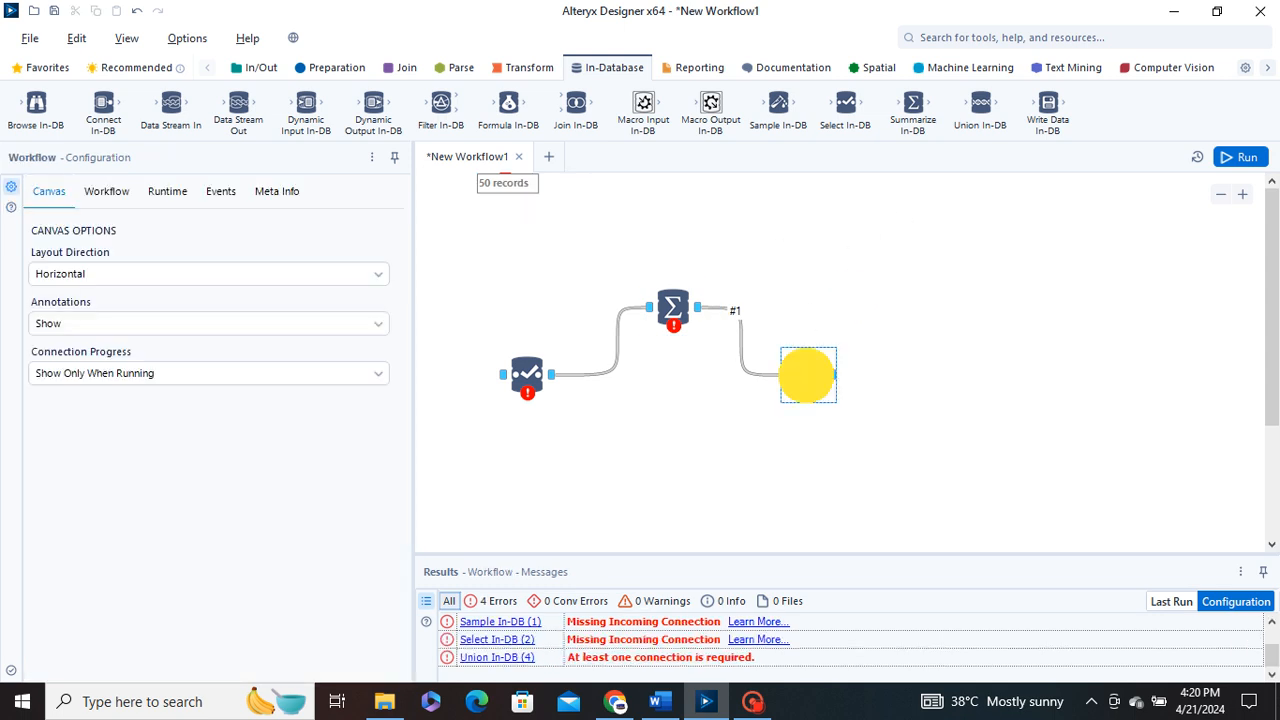
{"action": "left_click", "coordinate": [823, 276]}
{"action": "left_click", "coordinate": [808, 380]}
{"action": "left_click_drag", "start_coordinate": [810, 385], "coordinate": [788, 417]}
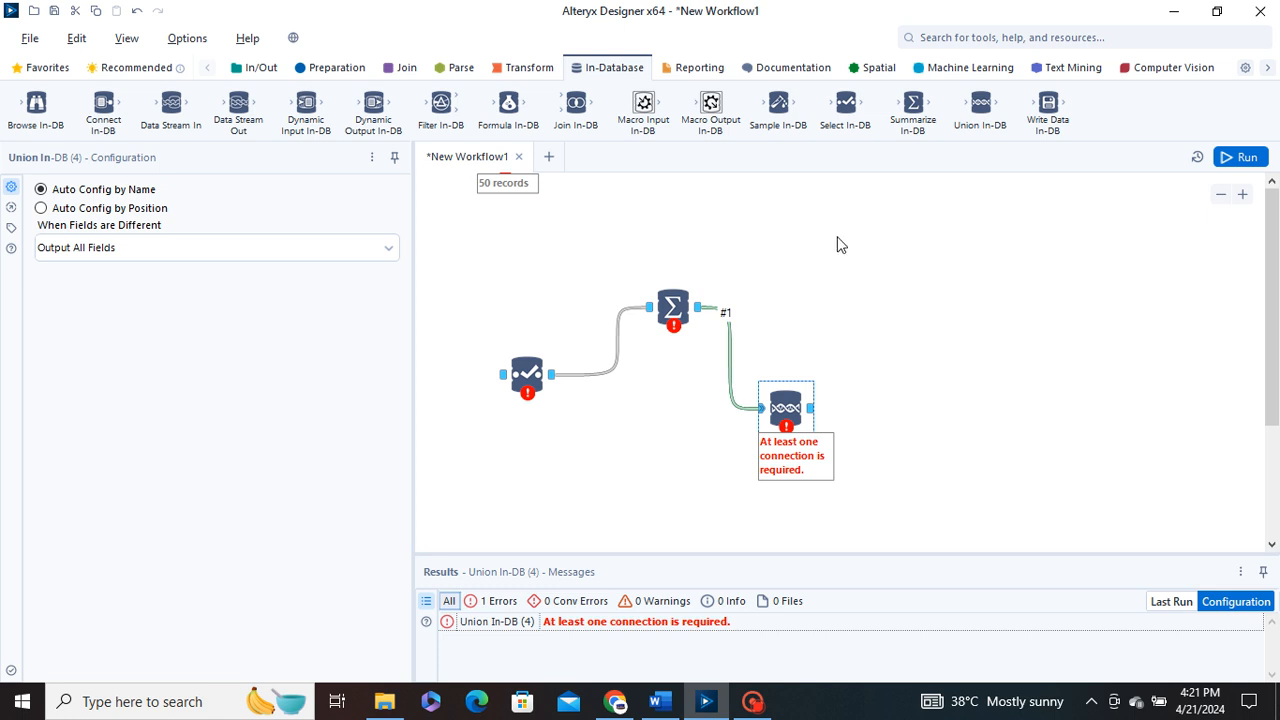
{"action": "left_click", "coordinate": [872, 313]}
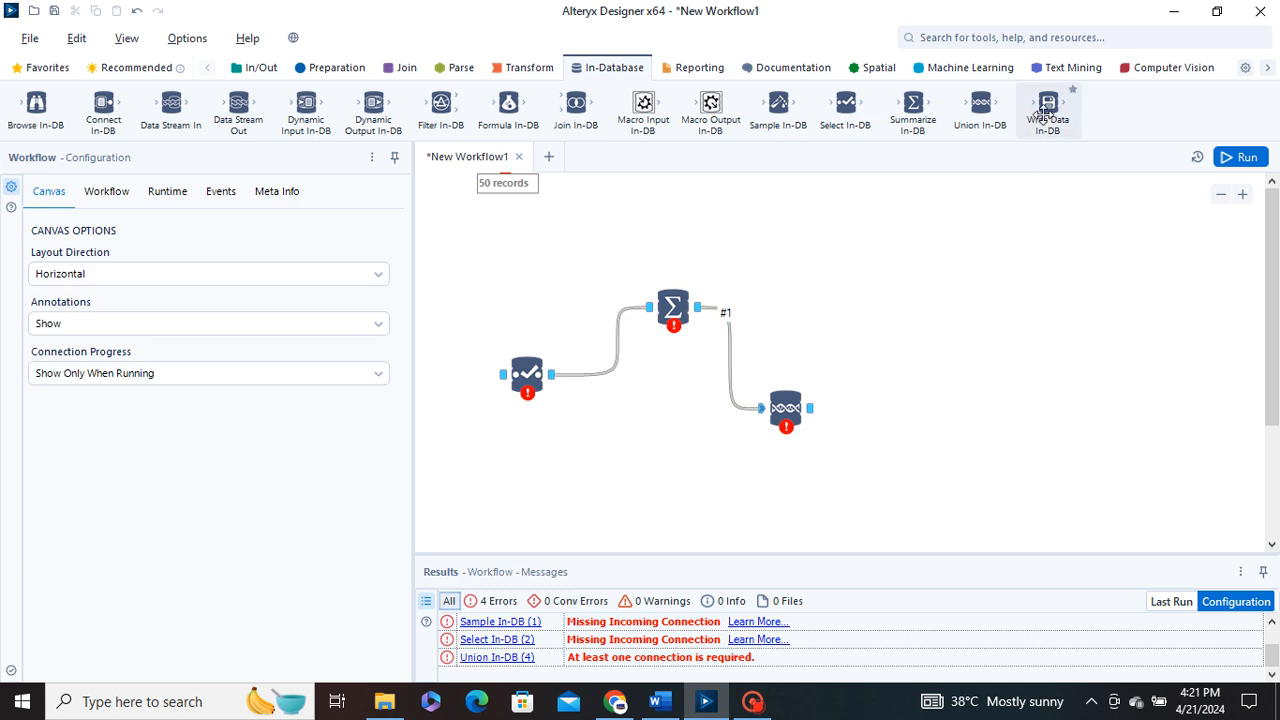
Add a Write Data In-DB tool connected to the Summarize In-DB output, above and to the right of that tool
{"action": "left_click_drag", "start_coordinate": [1048, 106], "coordinate": [851, 260]}
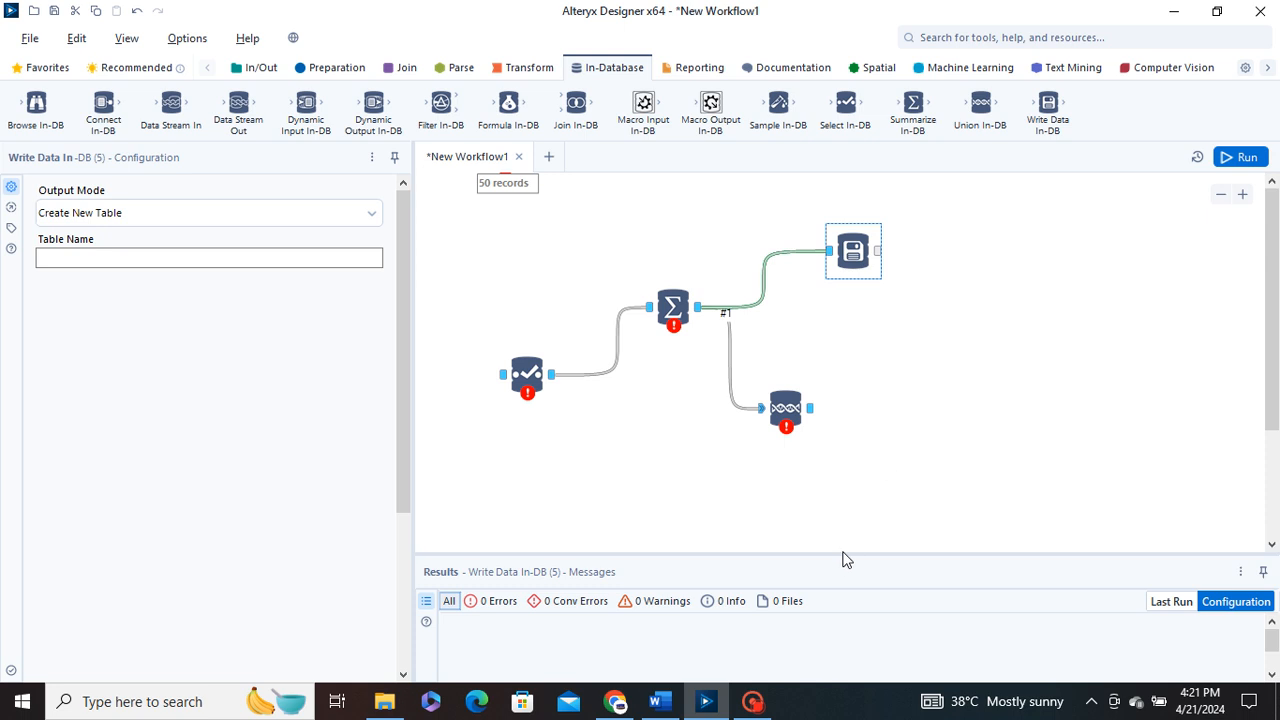
{"action": "left_click", "coordinate": [750, 701]}
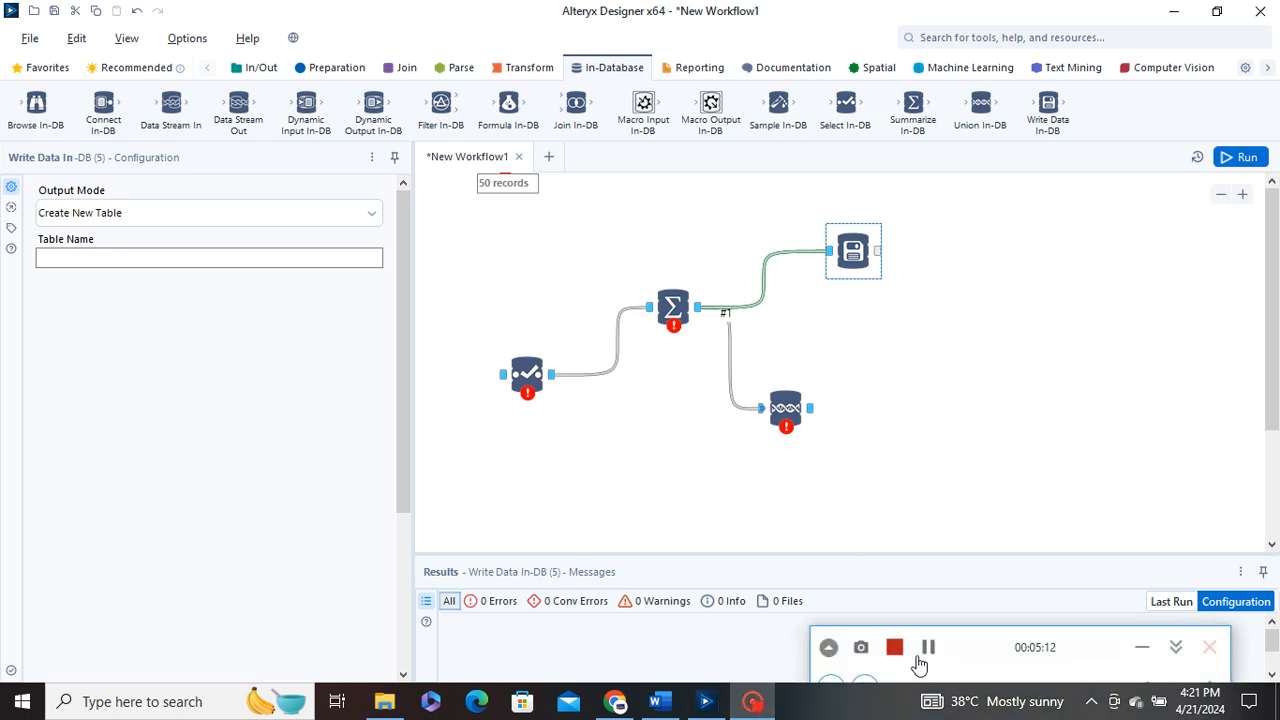